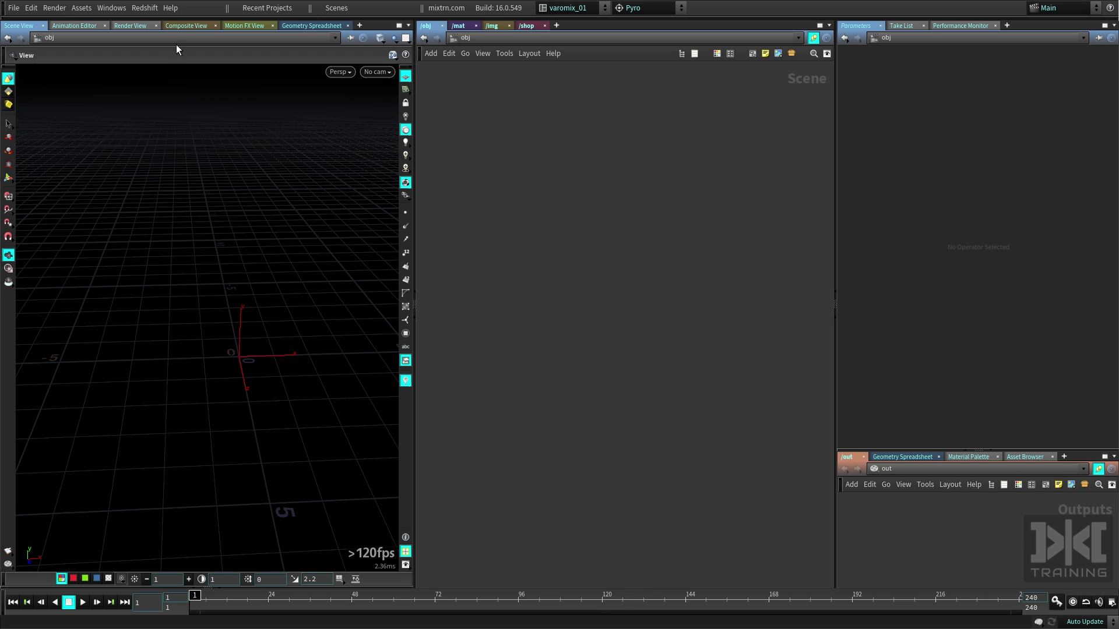
- Open the Help menu to reach its Example Files entry
left_click(170, 8)
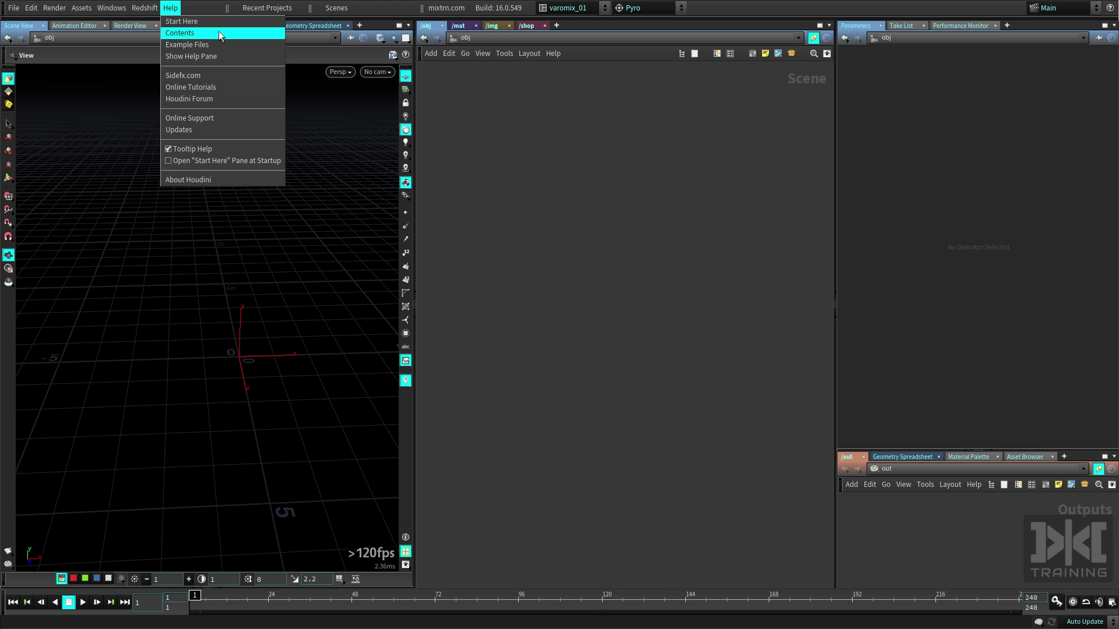
- Open the Example Files help page and show it in a docked Help Browser pane
left_click(261, 47)
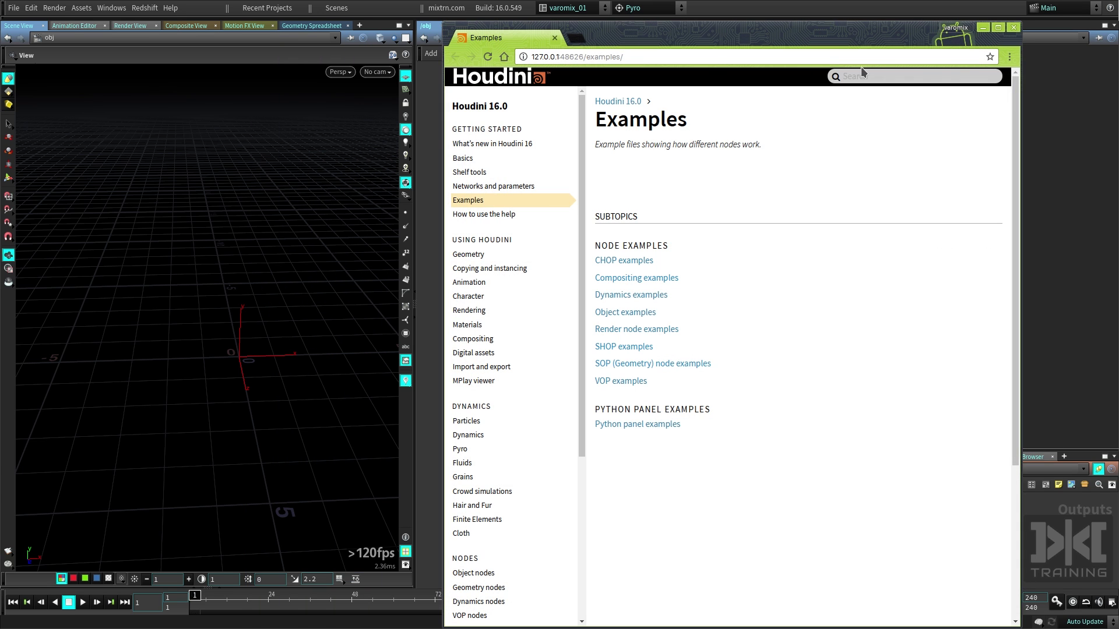
left_click(1012, 28)
left_click(1109, 8)
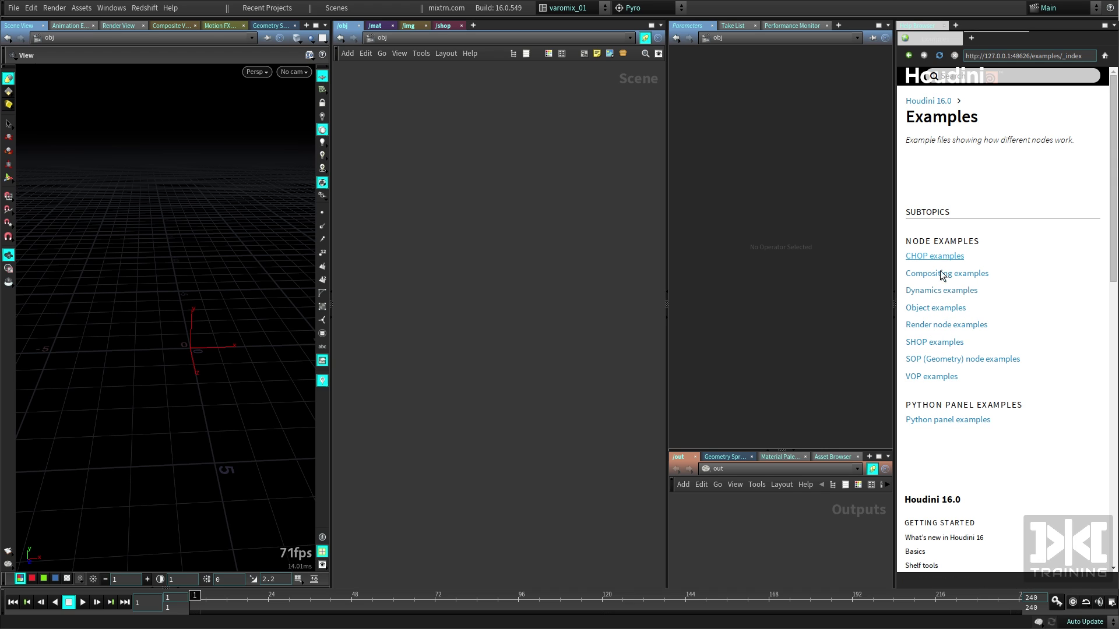
- Go to the Dynamics examples page to load the BridgeCollapse example
left_click(931, 291)
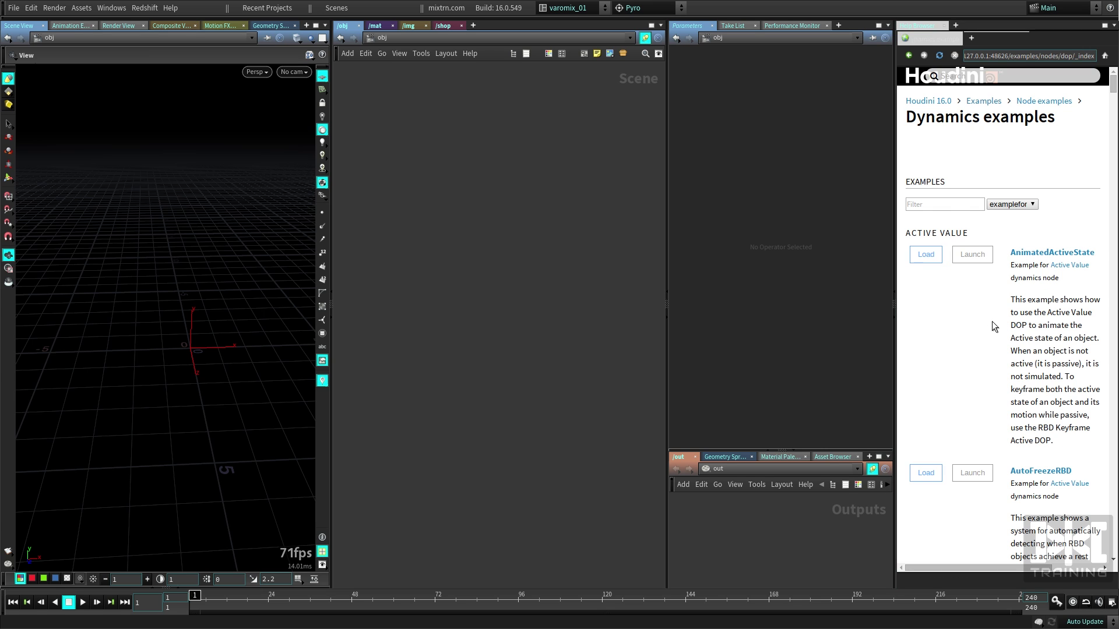
scroll(992, 321, "down", 4)
scroll(987, 321, "down", 3)
scroll(977, 286, "down", 5)
scroll(954, 316, "down", 1)
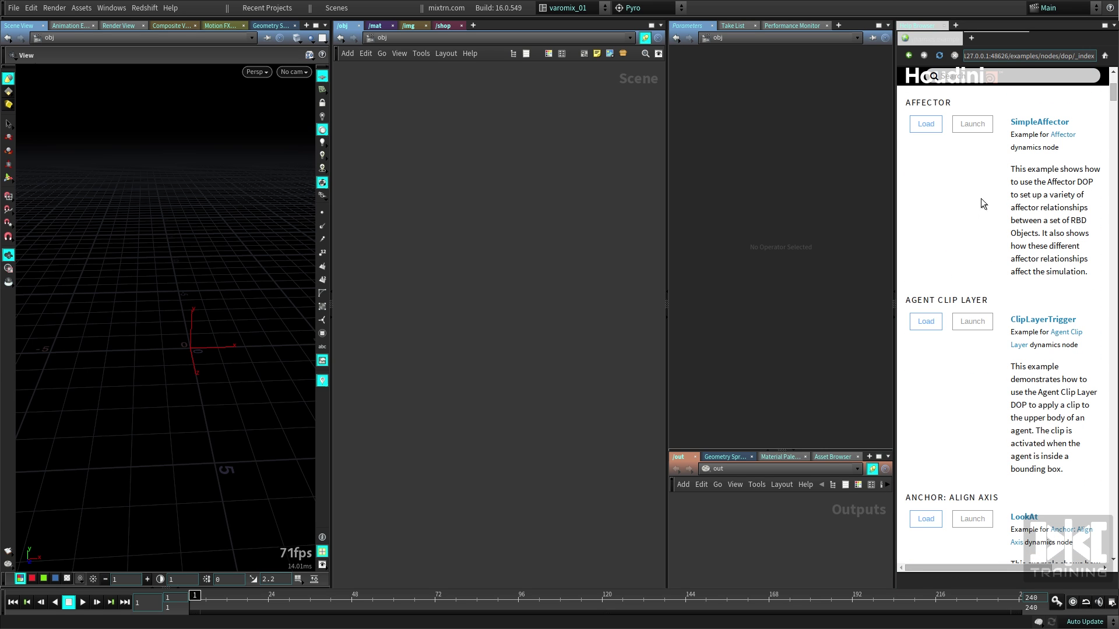
scroll(981, 199, "down", 5)
scroll(985, 257, "down", 3)
scroll(984, 257, "down", 3)
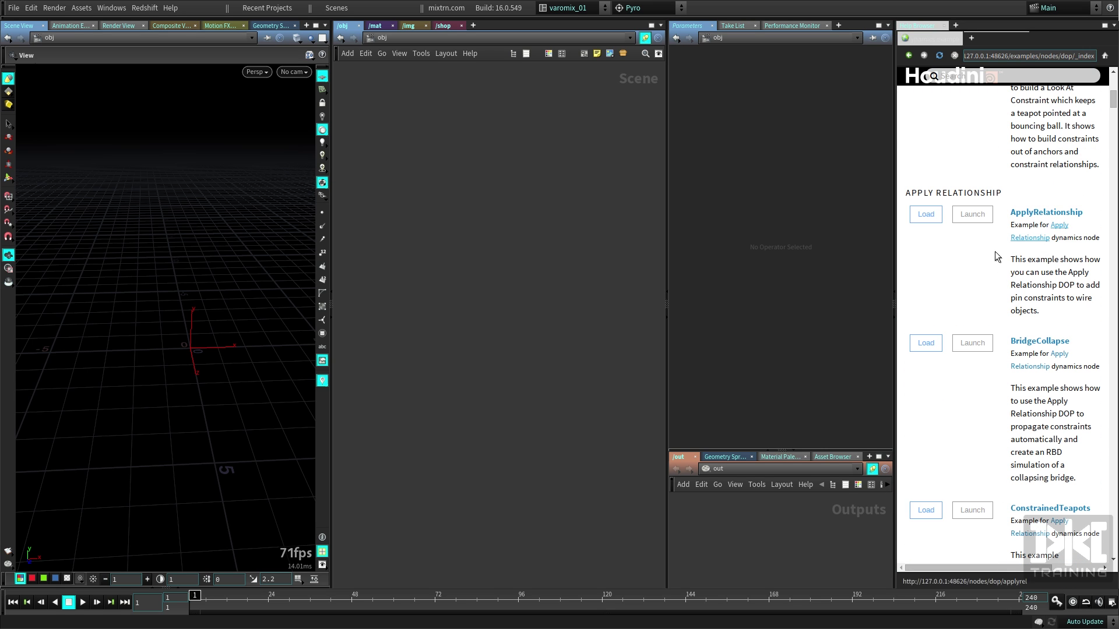
scroll(996, 251, "down", 2)
scroll(937, 285, "down", 2)
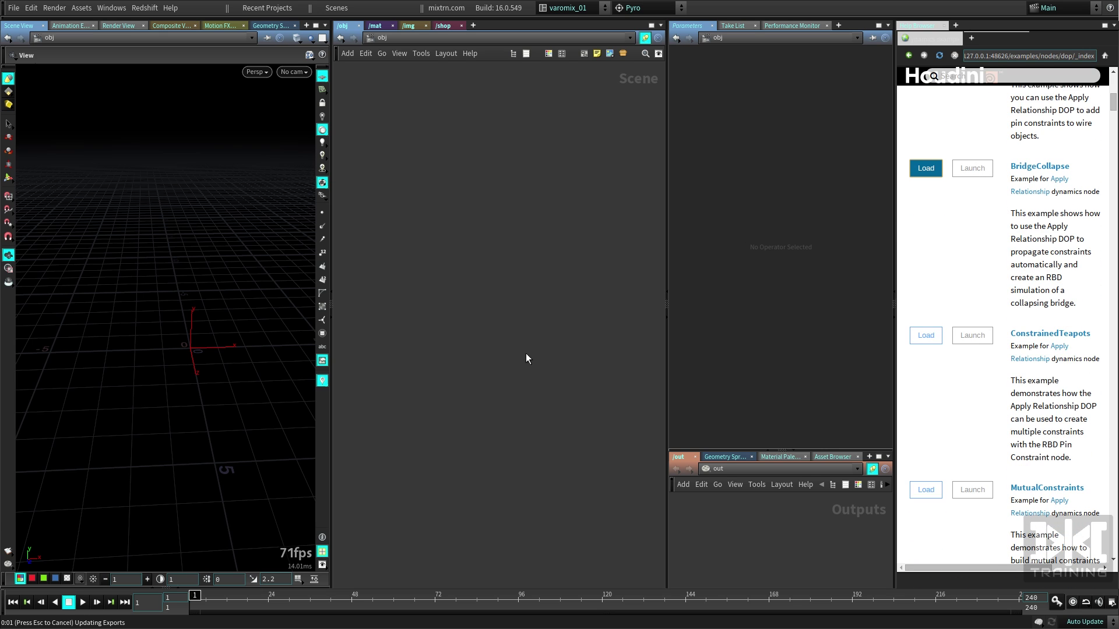
- Play the BridgeCollapse teapot simulation, stop at frame 20, and zoom in on the teapot
left_click_drag(395, 204, 400, 210)
mouse_move(286, 350)
left_mouse_down()
mouse_move(175, 379)
mouse_move(180, 289)
left_mouse_up()
left_click(83, 602)
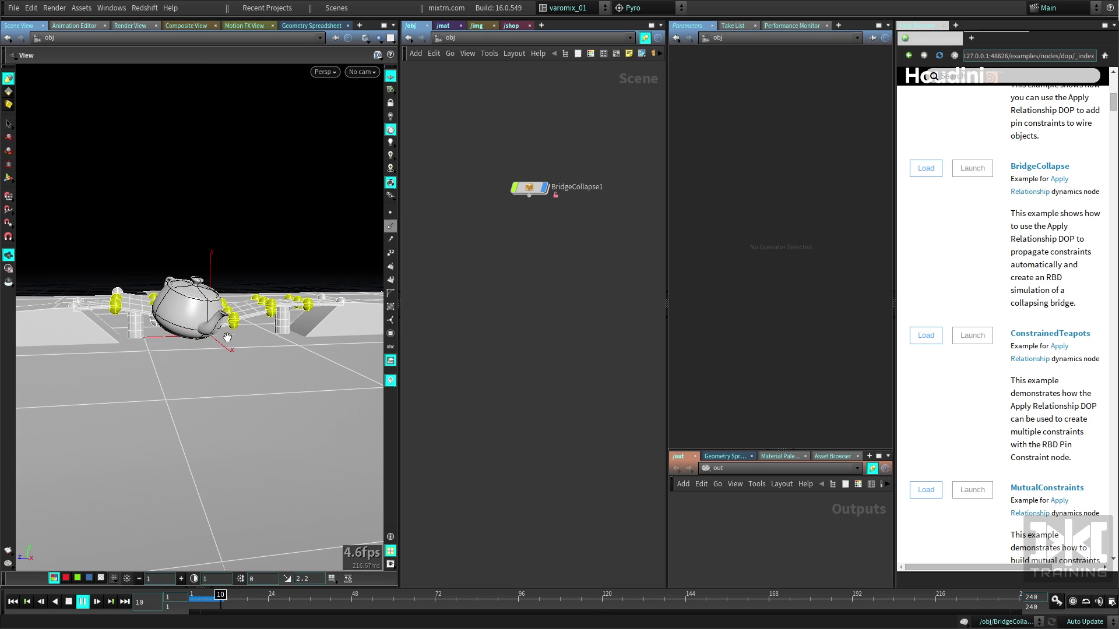
left_click(83, 601)
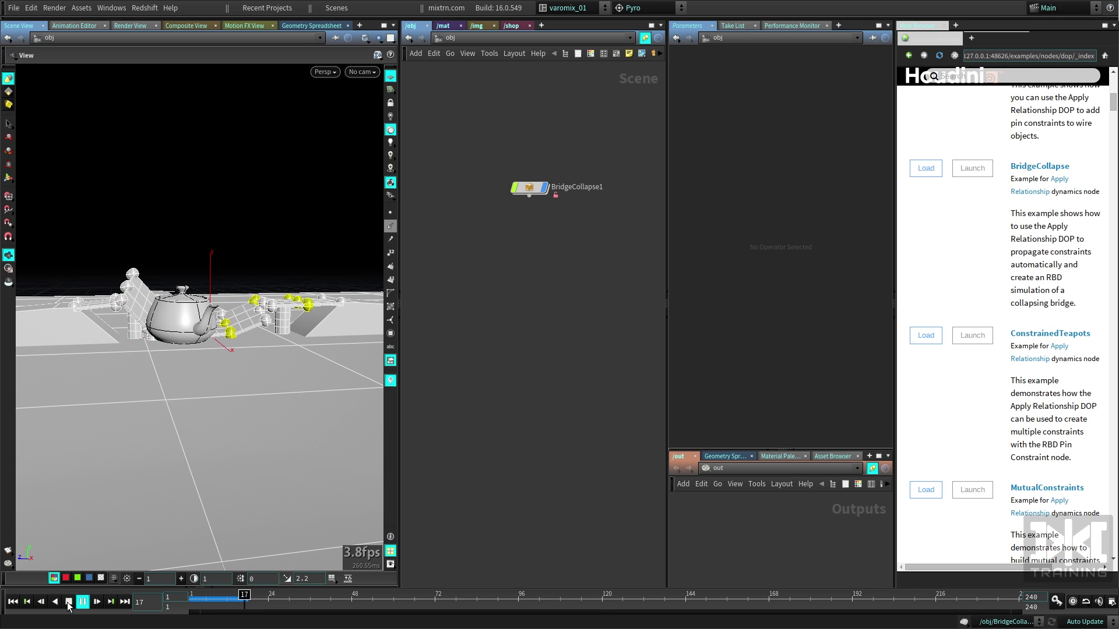
mouse_move(127, 387)
left_mouse_down()
mouse_move(265, 396)
mouse_move(421, 264)
left_mouse_up()
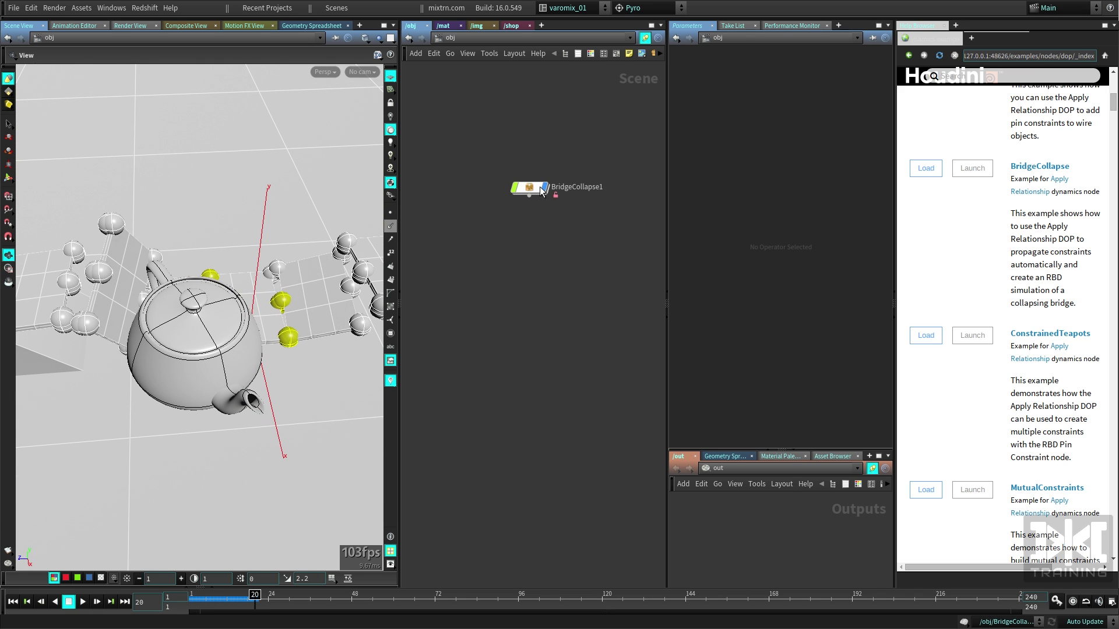
left_click_drag(528, 189, 523, 209)
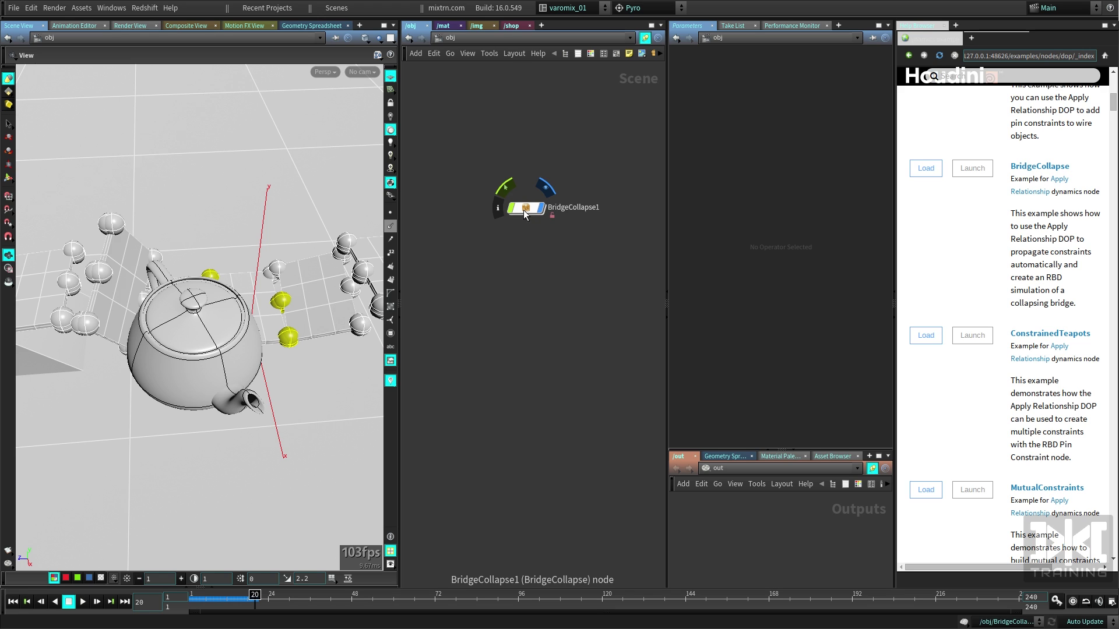
- Dive into BridgeCollapse1 and frame its nodes, sticky notes and node names
double_click(524, 210)
scroll(529, 430, "up", 2)
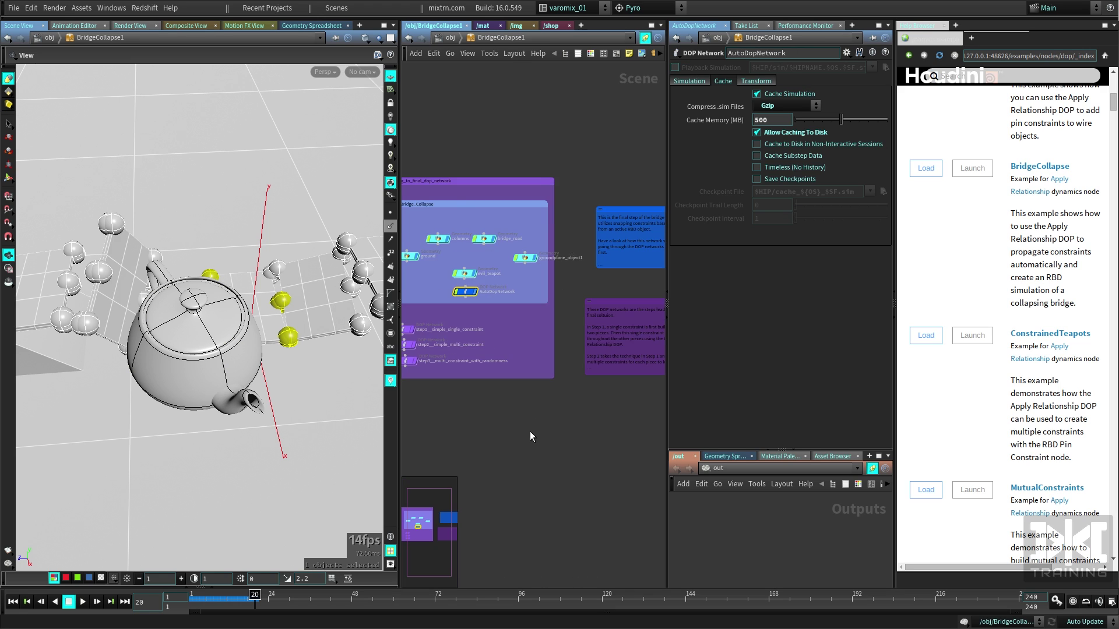
scroll(531, 430, "up", 3)
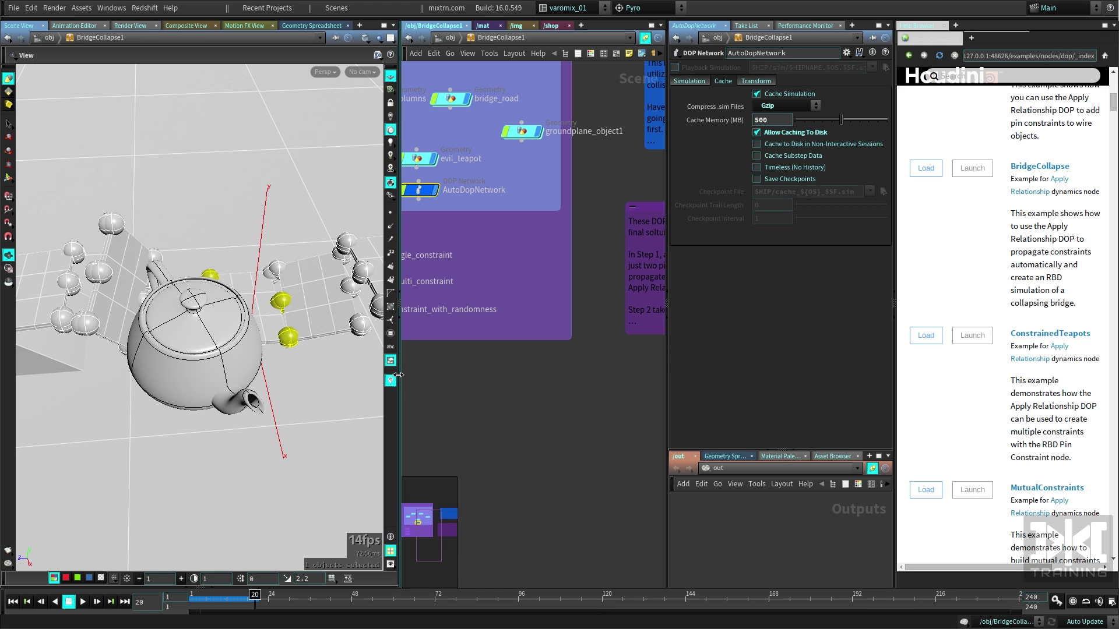
left_click_drag(398, 375, 302, 367)
key("h")
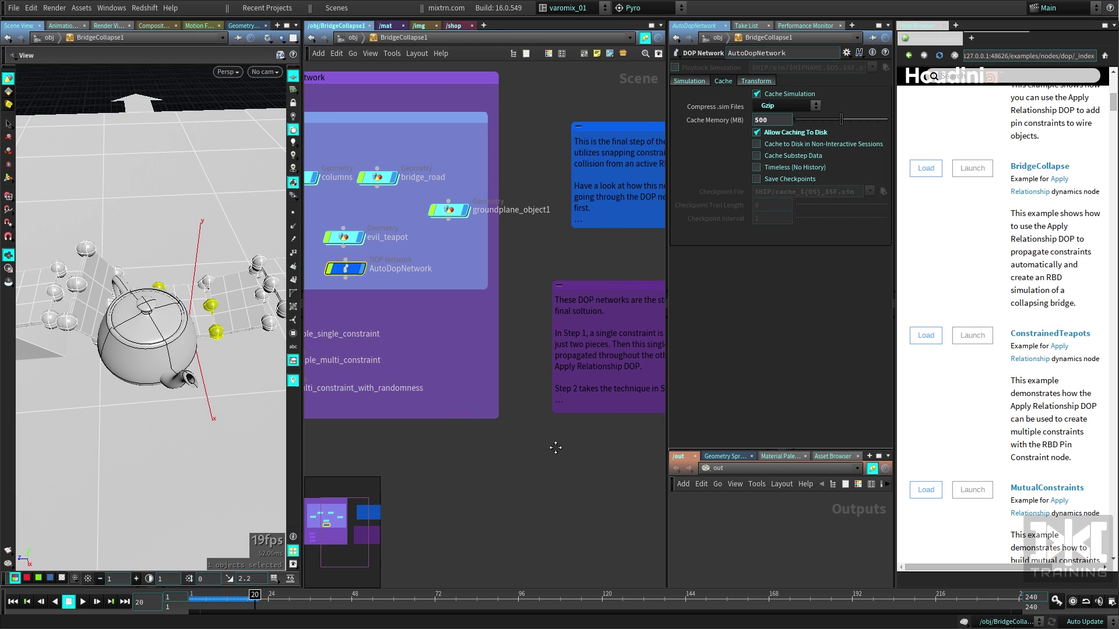
middle_click_drag(557, 446, 389, 442)
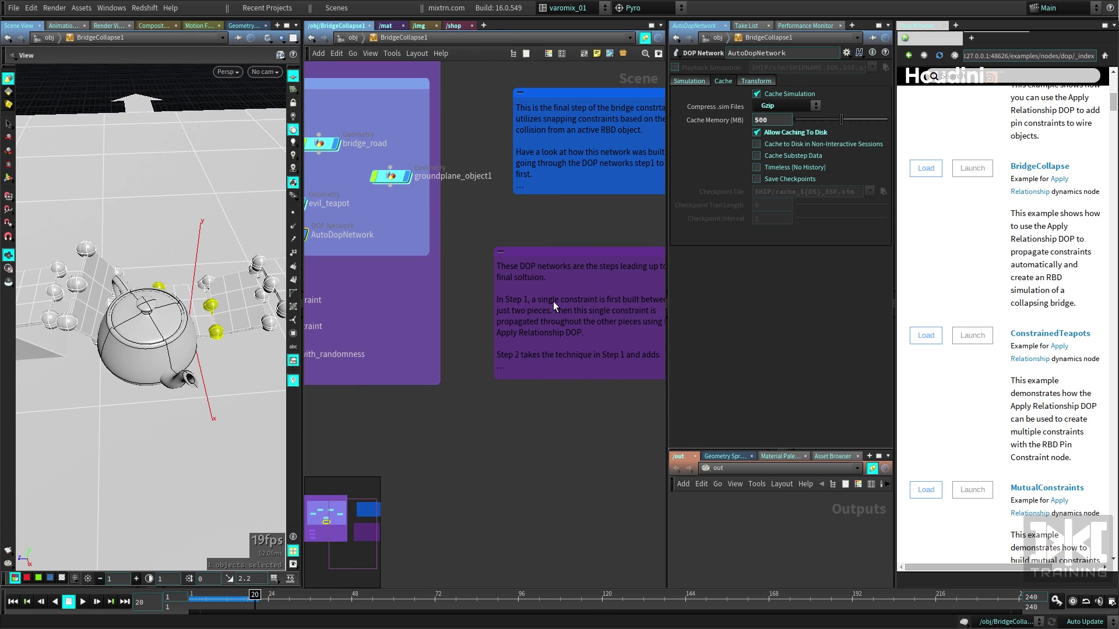
middle_click_drag(450, 467, 576, 420)
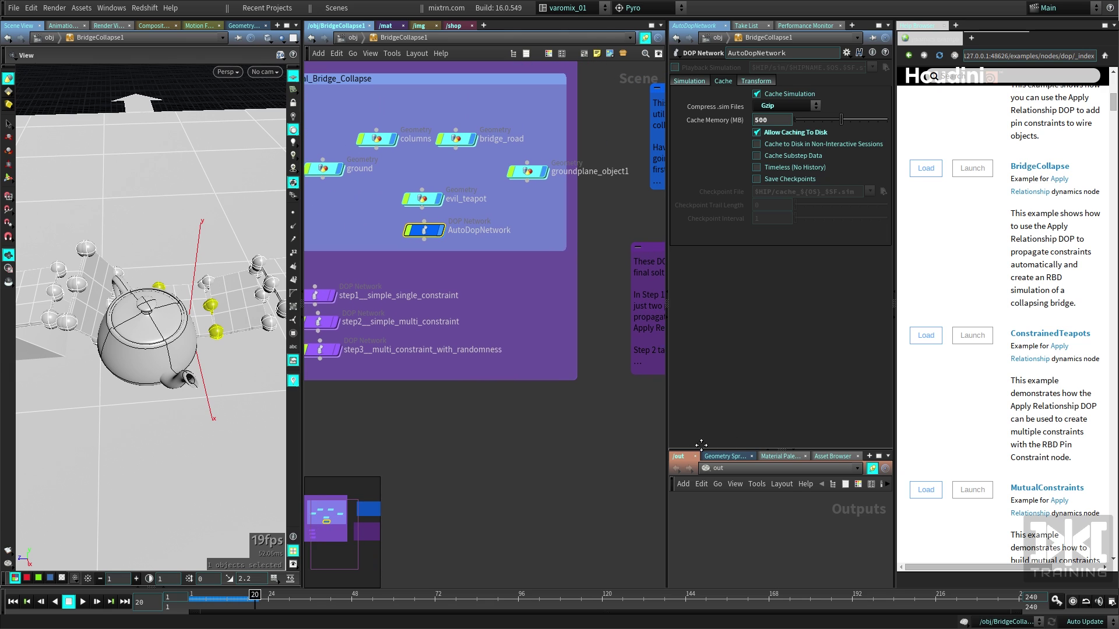
scroll(1020, 280, "down", 2)
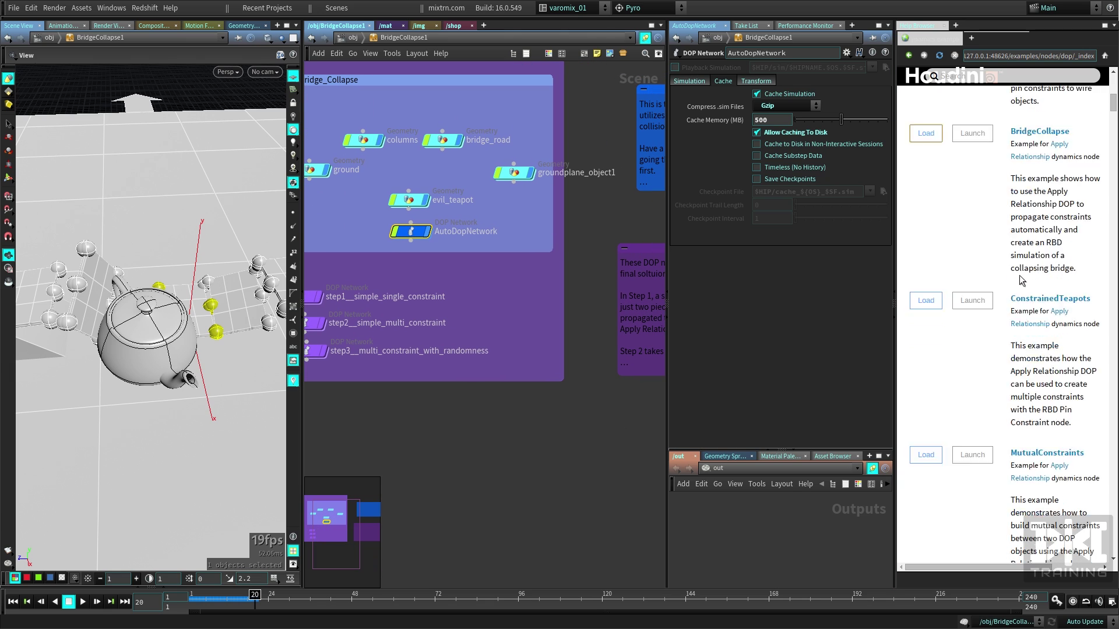
scroll(1019, 279, "down", 3)
scroll(1019, 280, "down", 3)
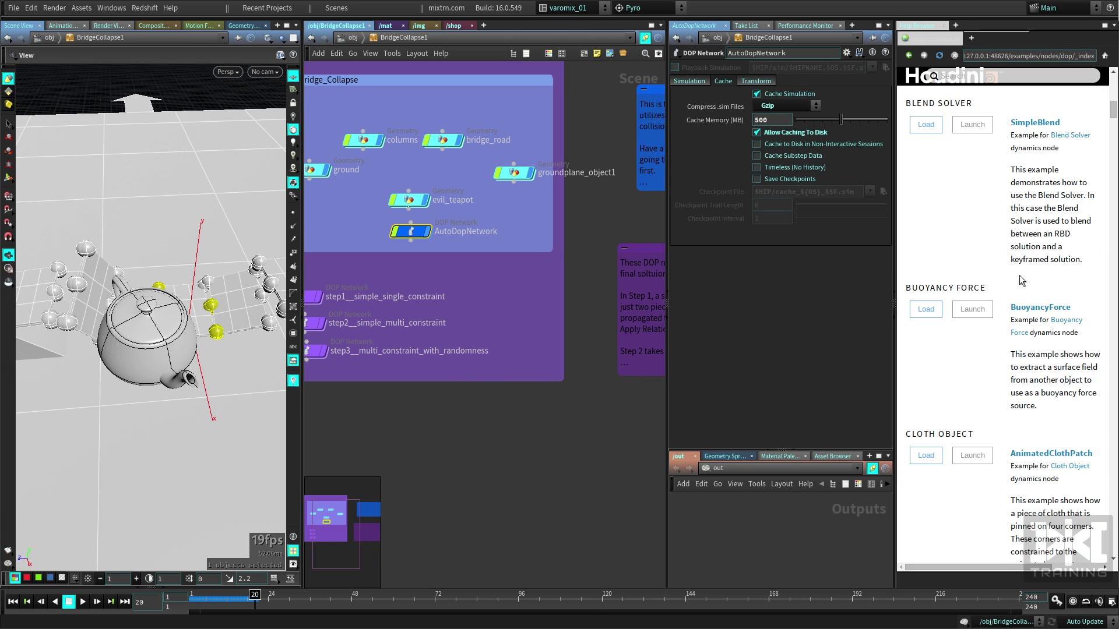
scroll(1020, 279, "down", 3)
scroll(1019, 279, "down", 1)
scroll(1020, 280, "down", 3)
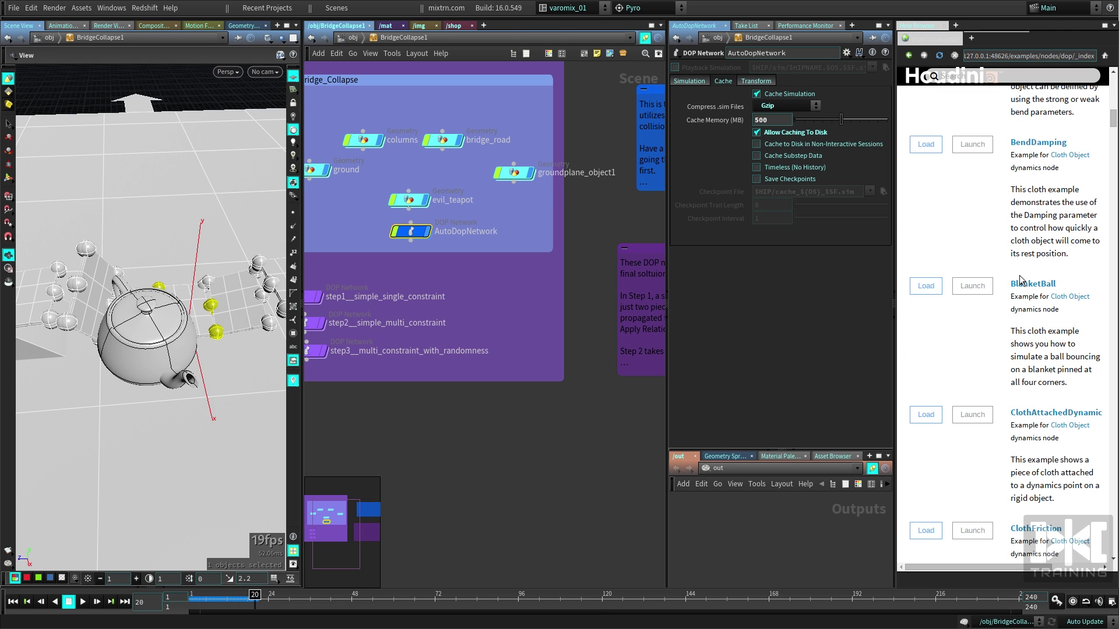
scroll(1034, 262, "up", 1)
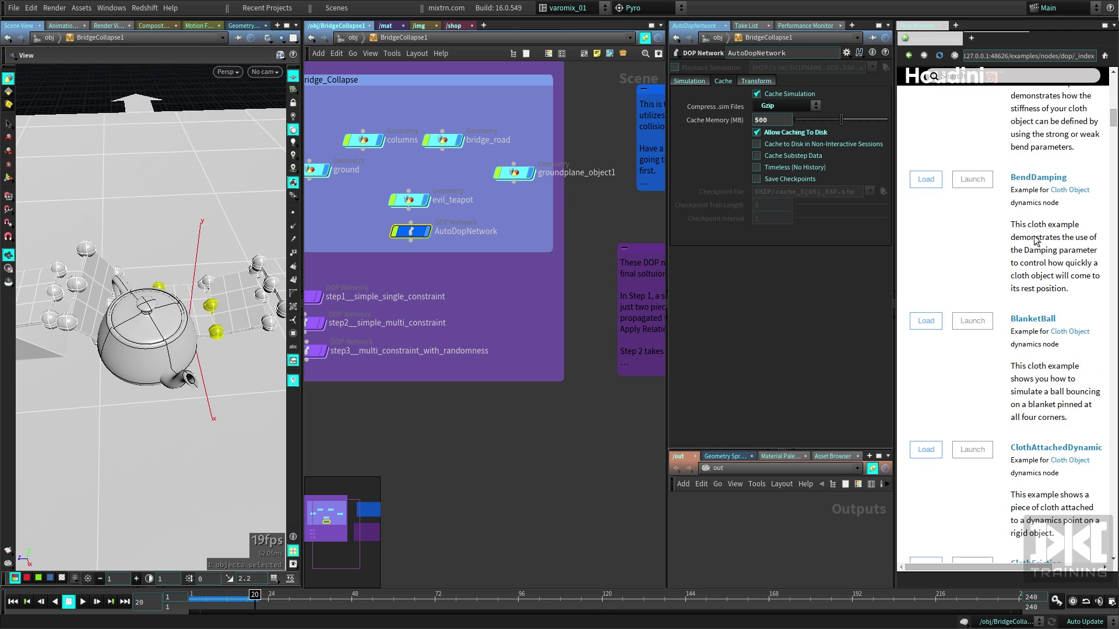
scroll(1035, 240, "up", 4)
scroll(1034, 240, "down", 4)
scroll(1011, 250, "down", 2)
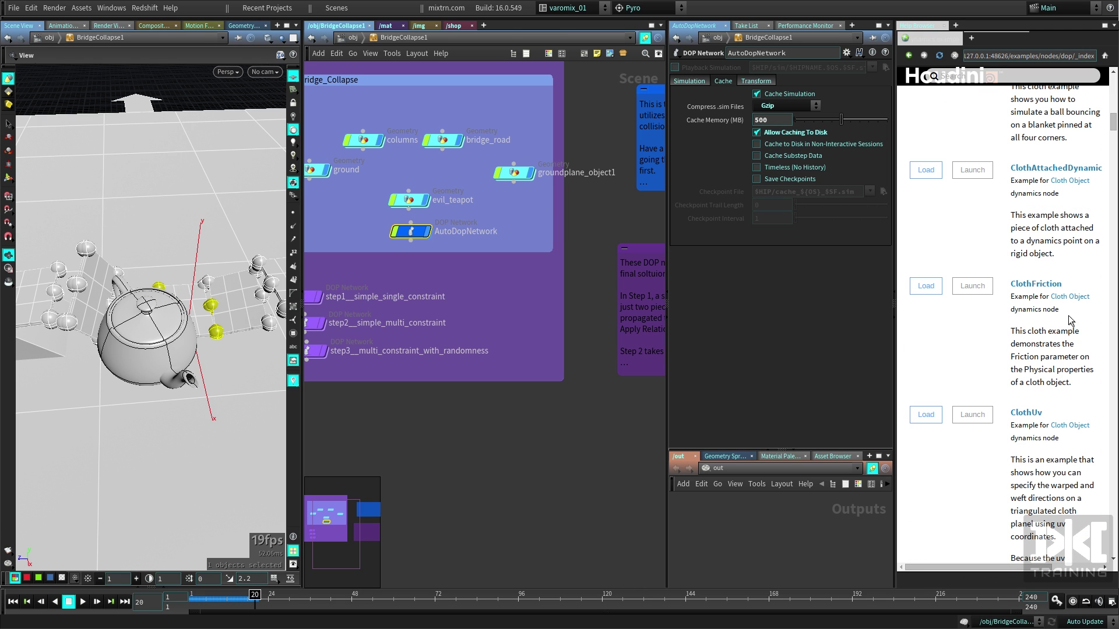
scroll(1054, 247, "down", 2)
scroll(1055, 328, "down", 2)
scroll(1055, 328, "down", 2)
scroll(1033, 310, "down", 3)
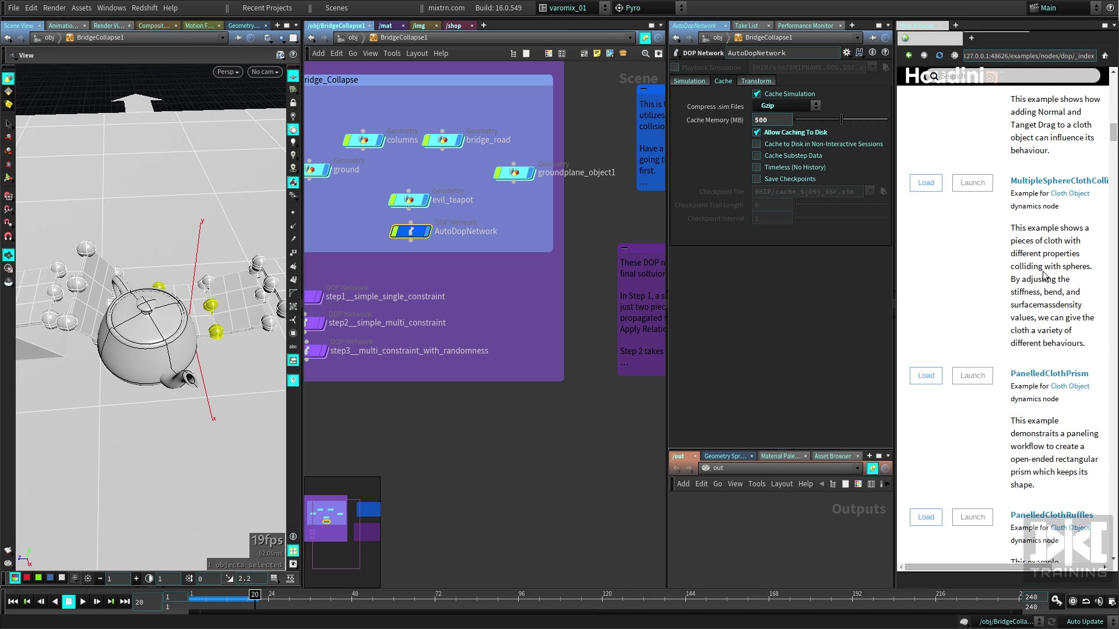
scroll(1042, 277, "up", 3)
- Load DragCloth, display DragCloth1 in the viewport, and play its cloth simulation
left_click(926, 263)
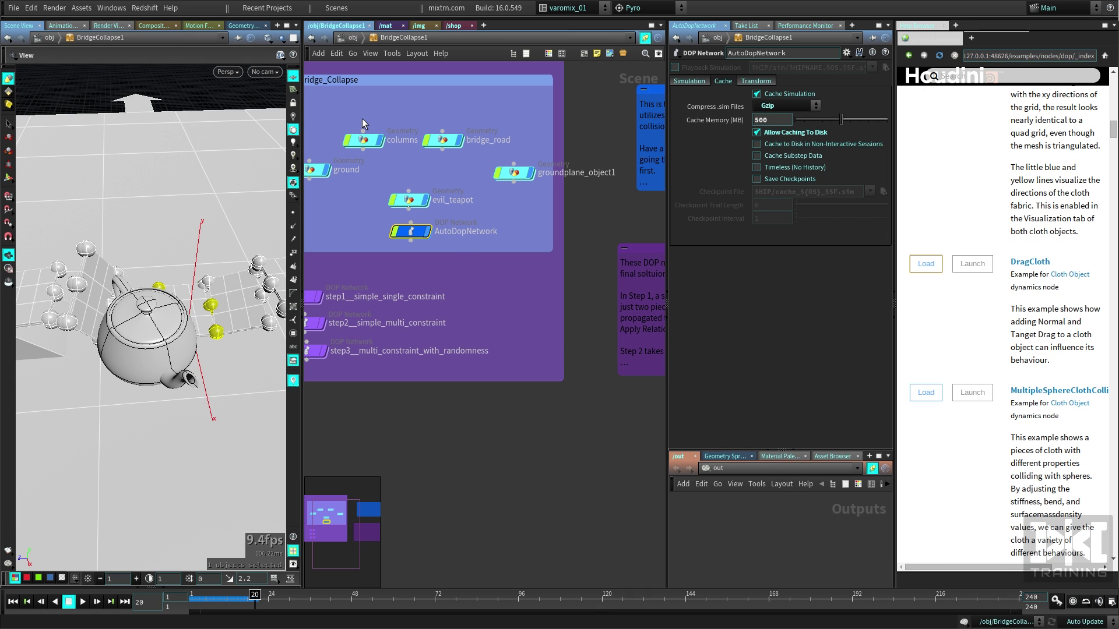
left_click(350, 38)
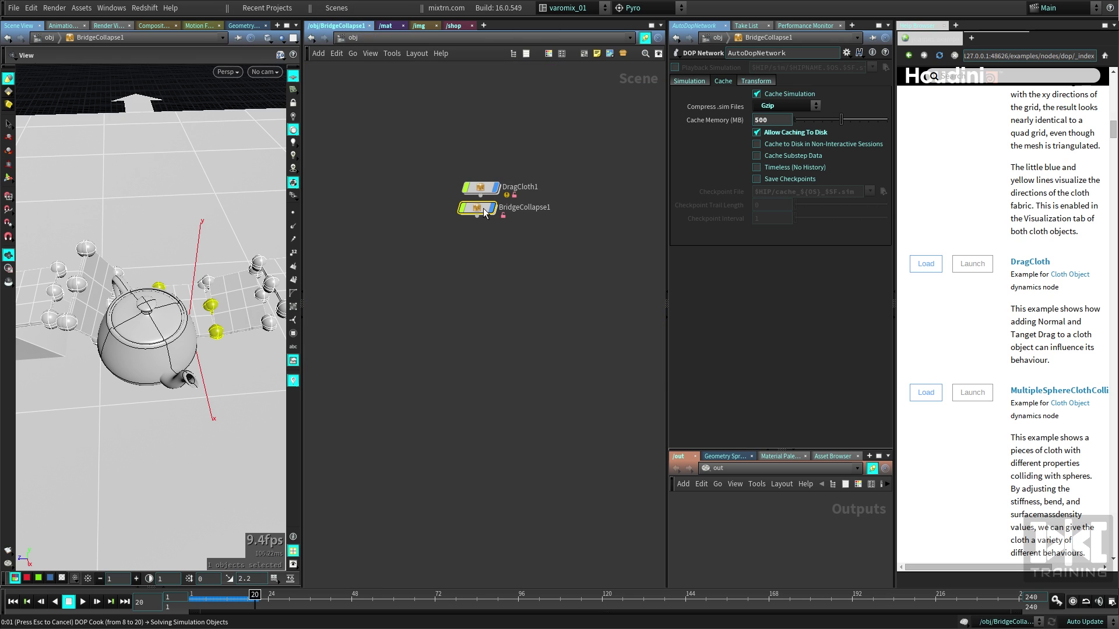
left_click(494, 267)
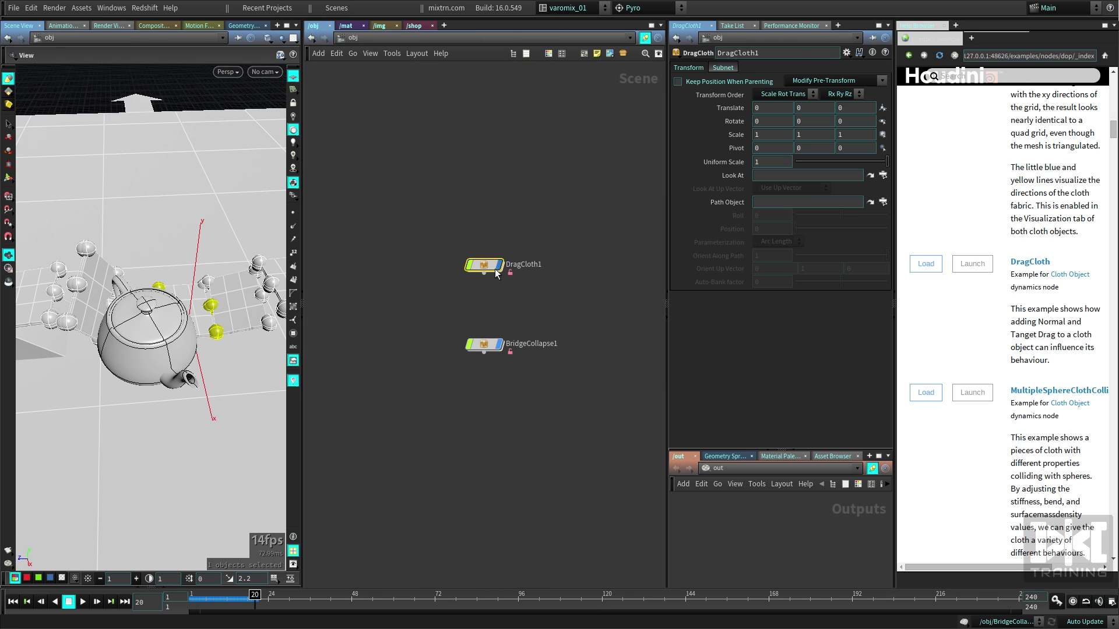
left_click(499, 344)
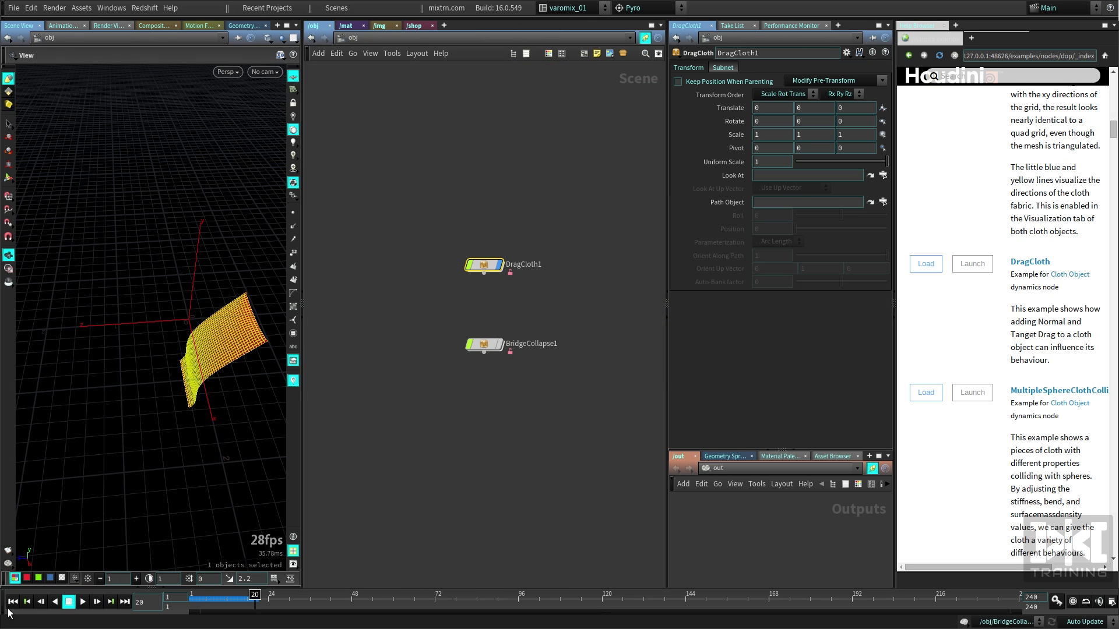
left_click(83, 602)
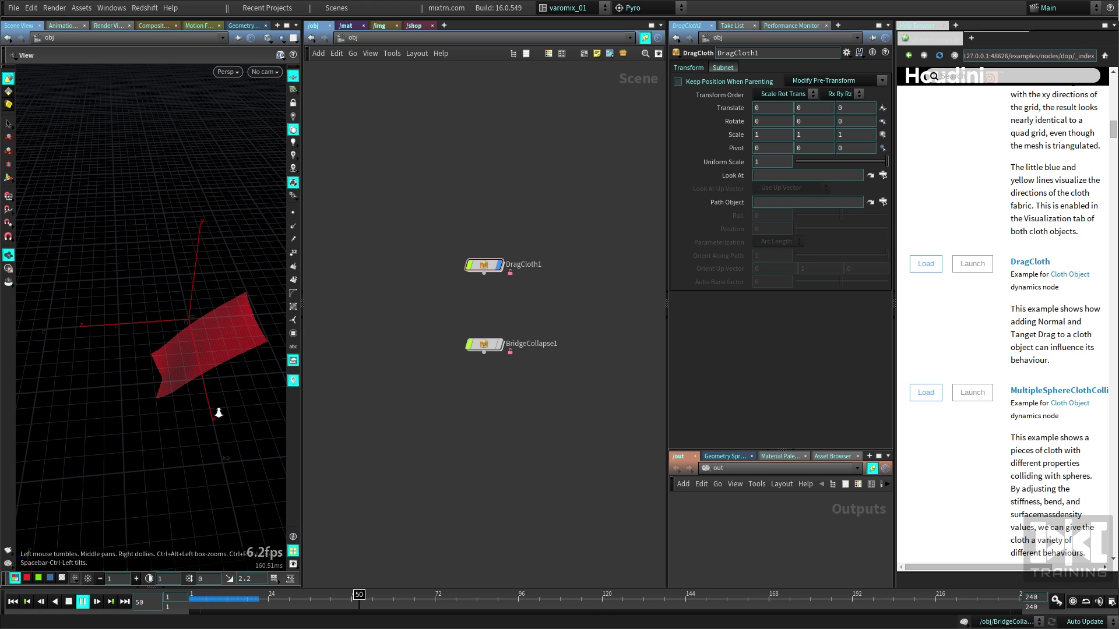
left_click_drag(219, 413, 228, 395)
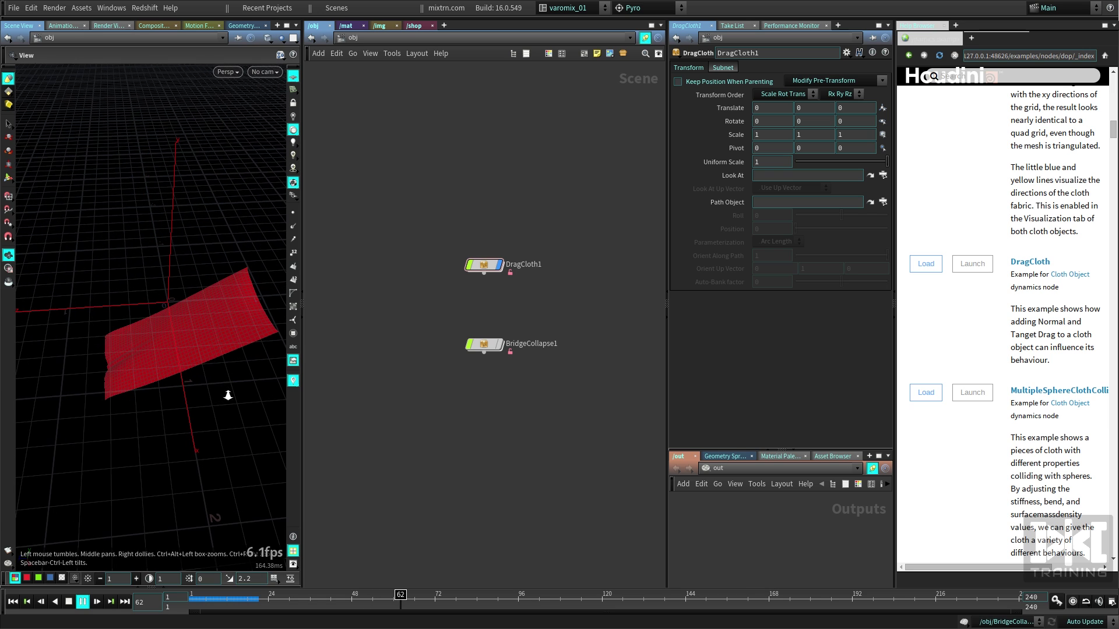
left_click_drag(302, 411, 340, 411)
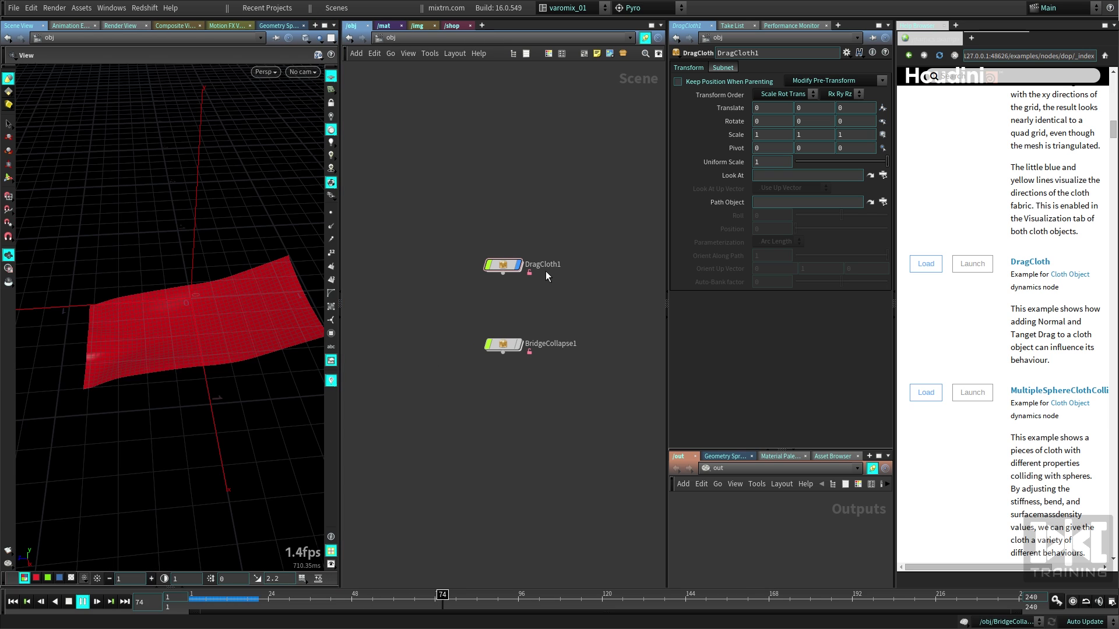
- Dive into DragCloth1's AutoDopNetwork, stop playback, and load the SpringToGlue example
double_click(506, 266)
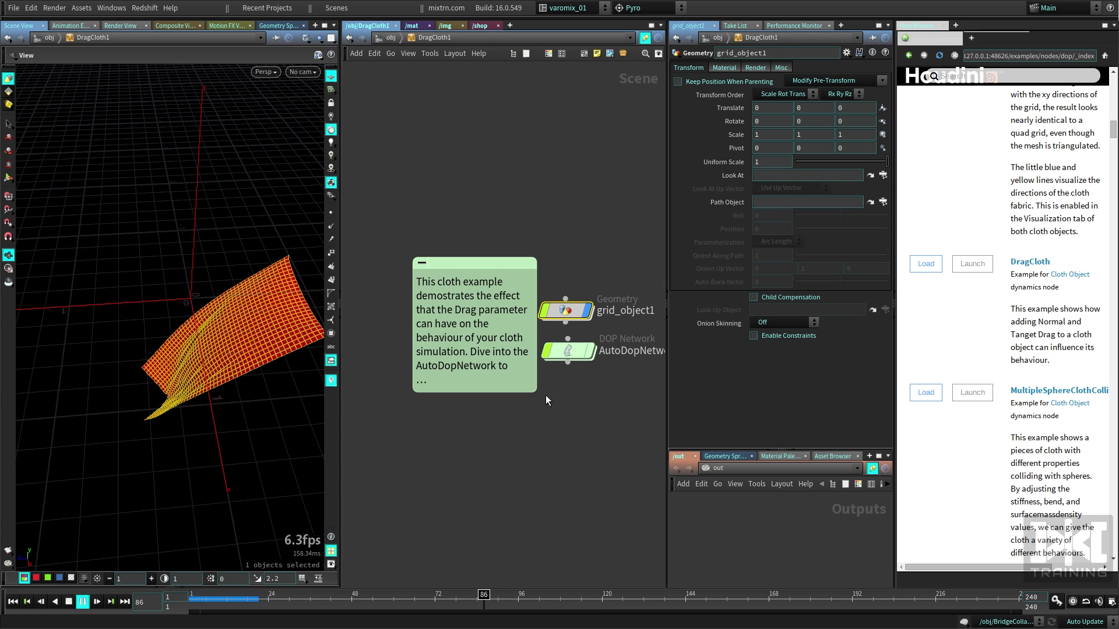
double_click(575, 352)
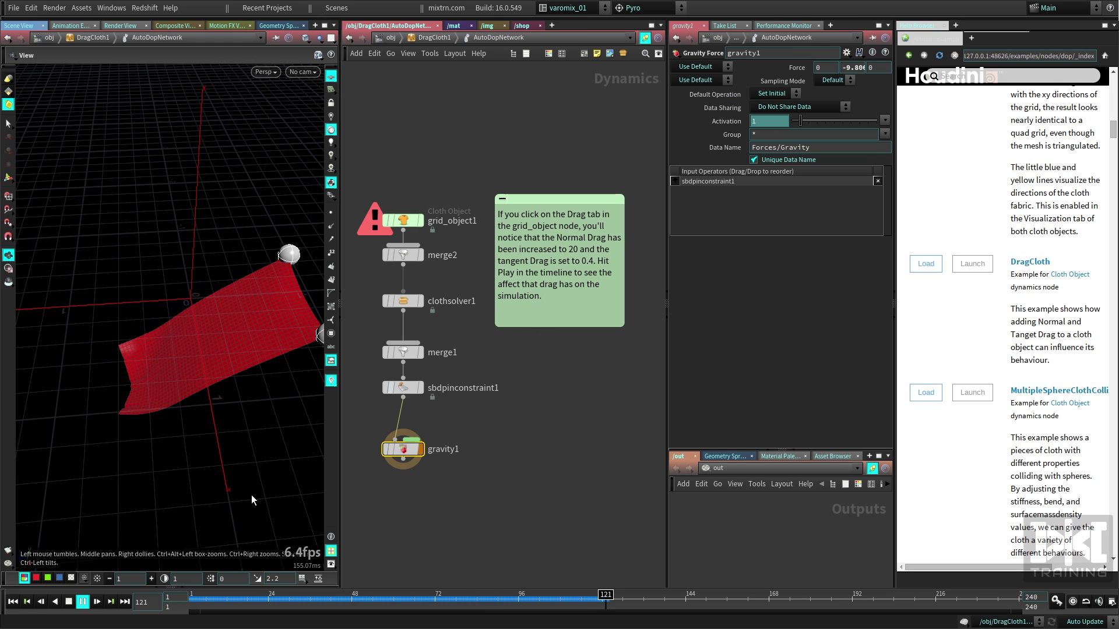
left_click(82, 602)
scroll(998, 373, "down", 3)
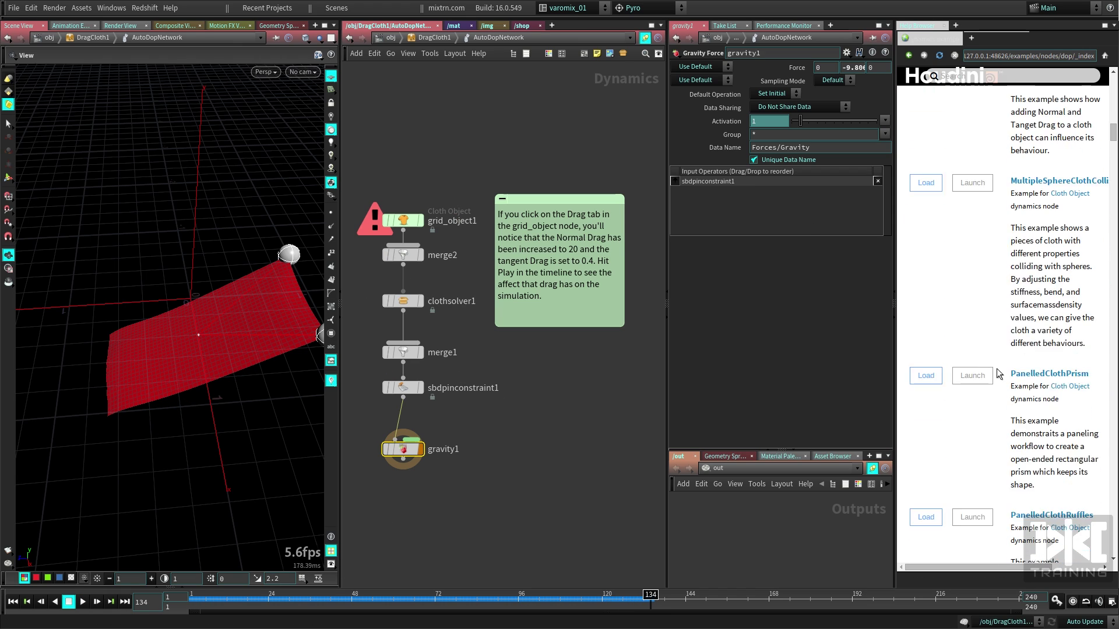
scroll(998, 373, "down", 1)
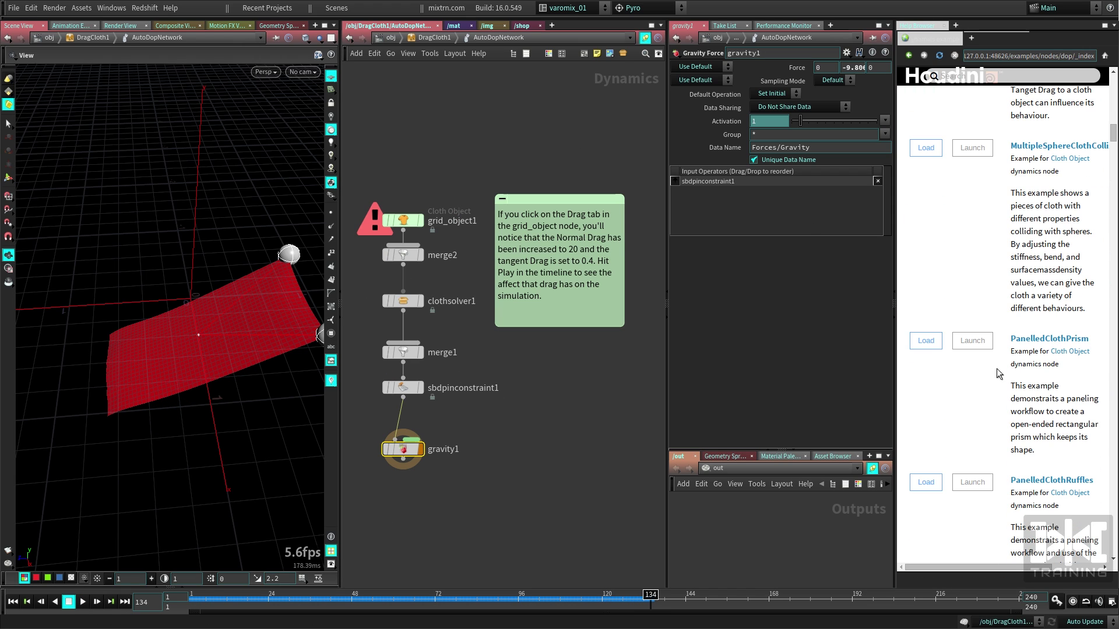
scroll(998, 373, "down", 3)
scroll(980, 328, "down", 2)
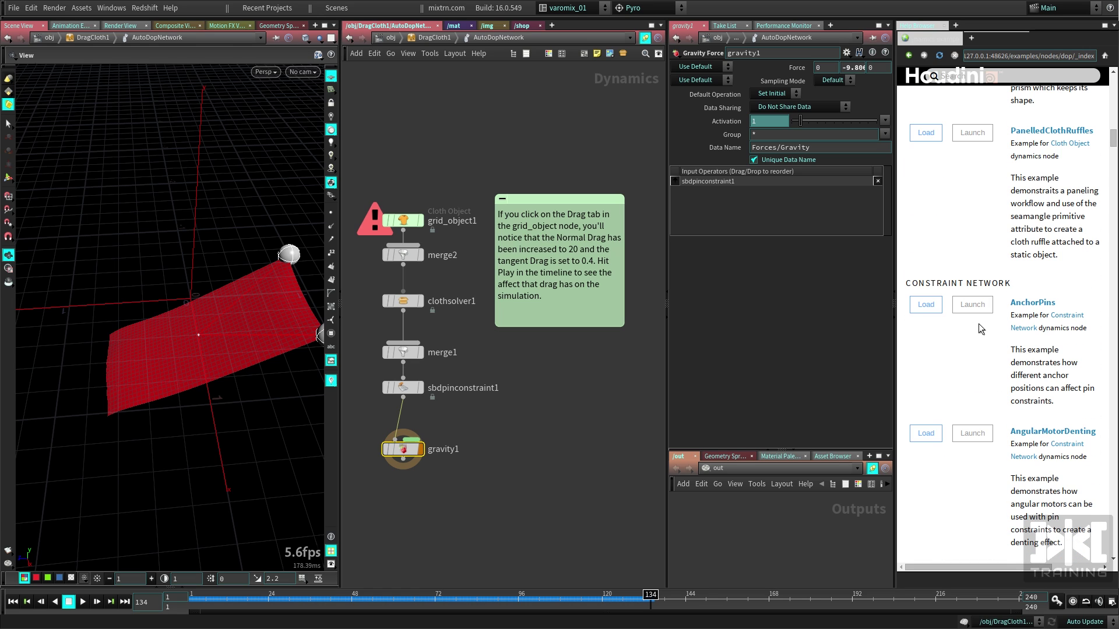
scroll(978, 324, "down", 3)
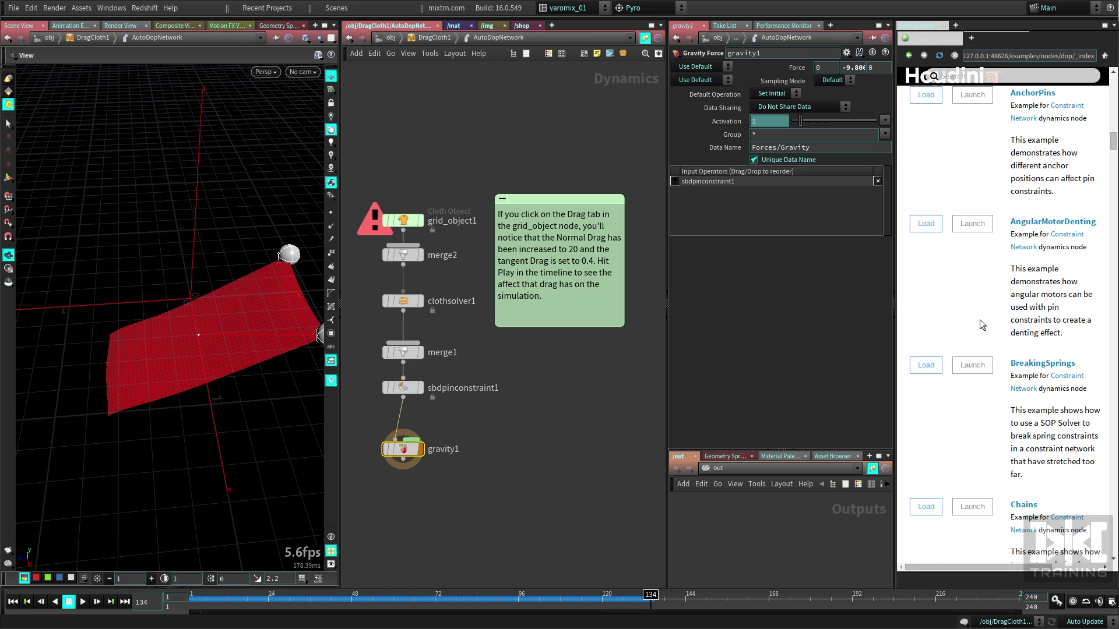
scroll(973, 296, "down", 4)
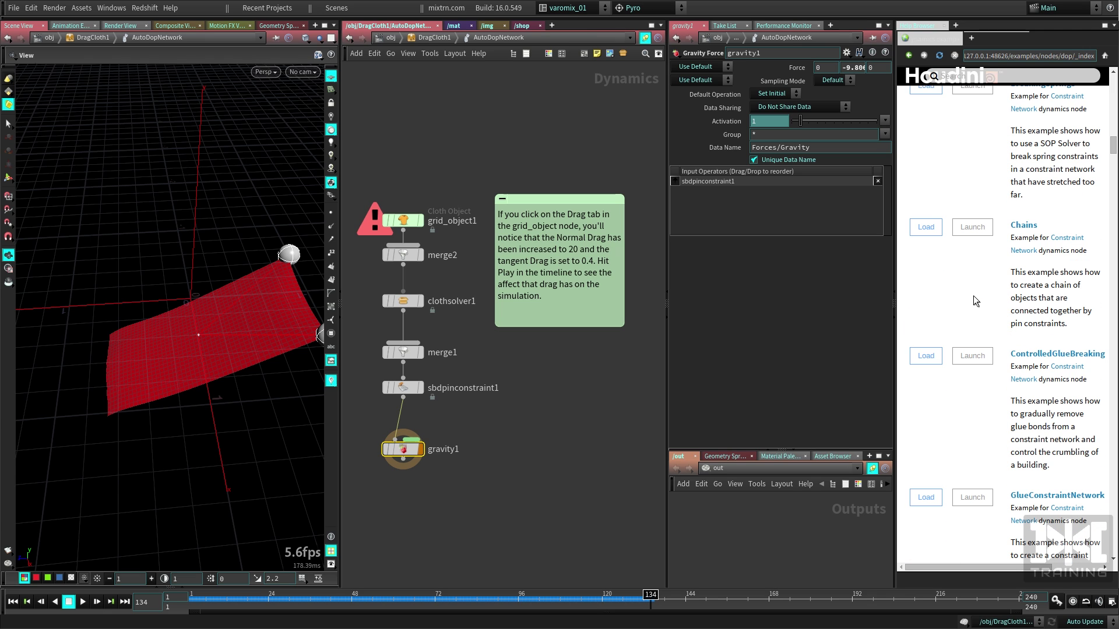
scroll(972, 296, "down", 4)
scroll(973, 296, "down", 2)
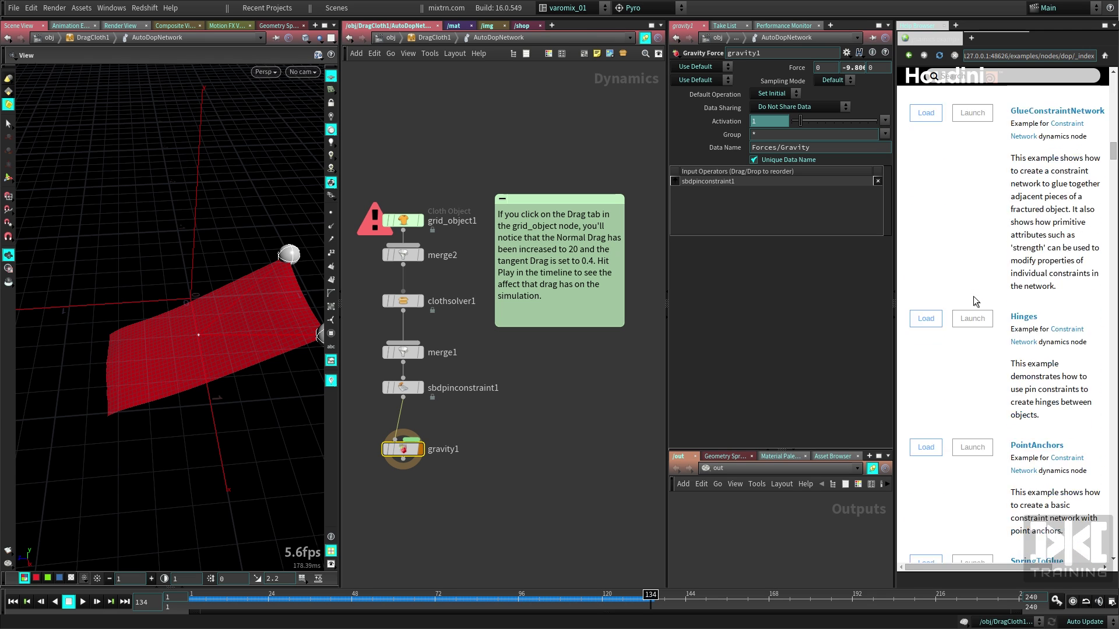
scroll(973, 296, "down", 1)
scroll(973, 296, "down", 4)
scroll(970, 296, "down", 1)
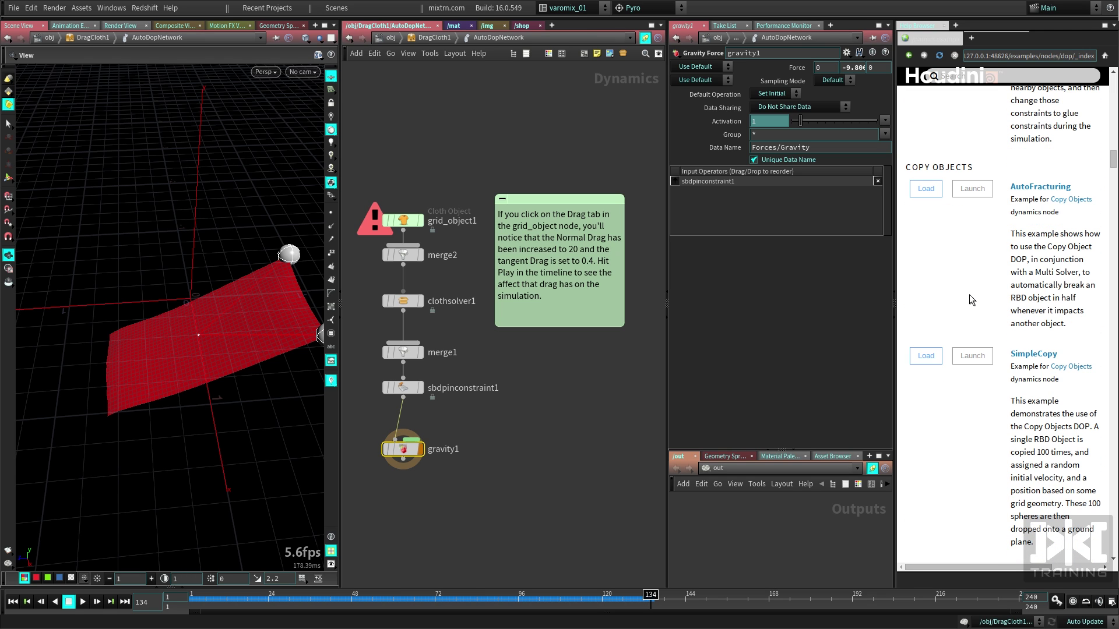
scroll(987, 262, "up", 4)
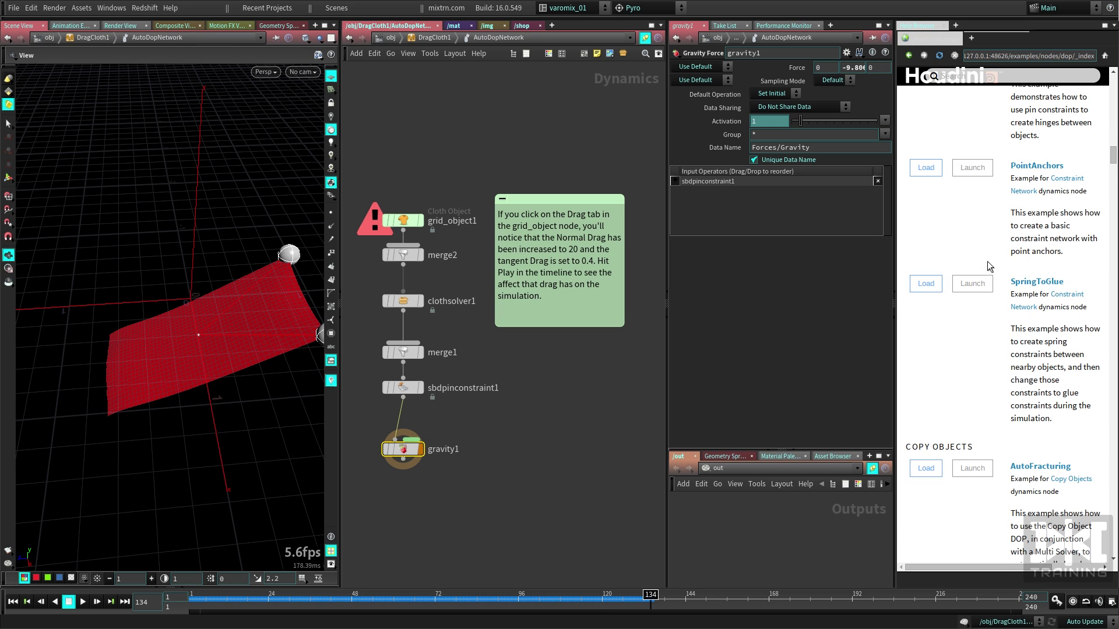
scroll(988, 262, "down", 5)
scroll(986, 264, "up", 4)
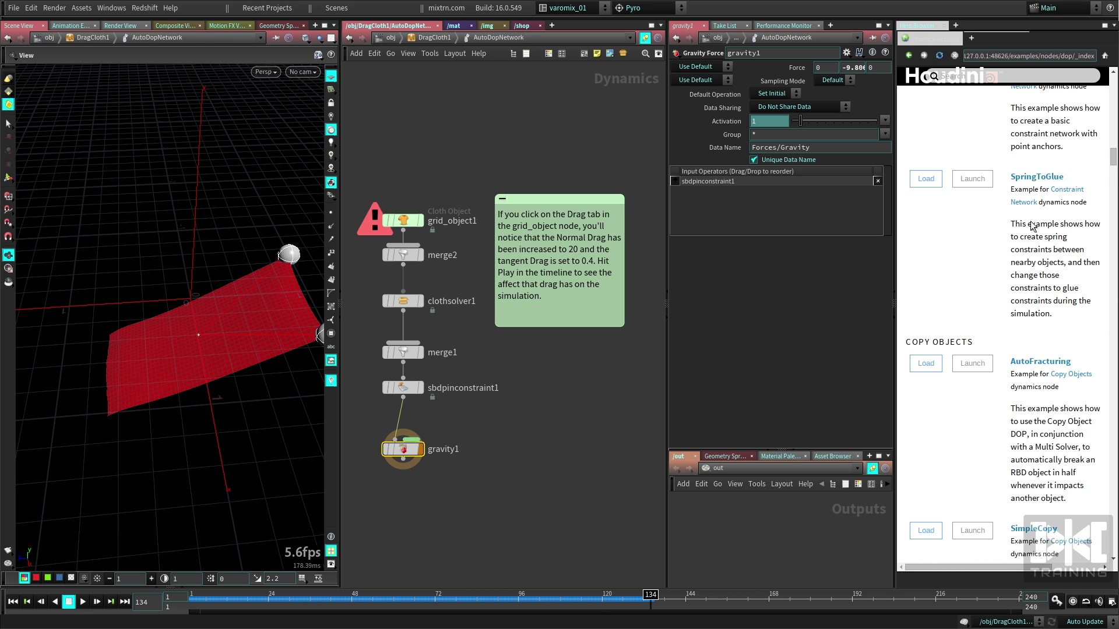
left_click(927, 184)
- Rewind to frame 1, return to /obj, and hide DragCloth1 from the viewport
left_click(12, 601)
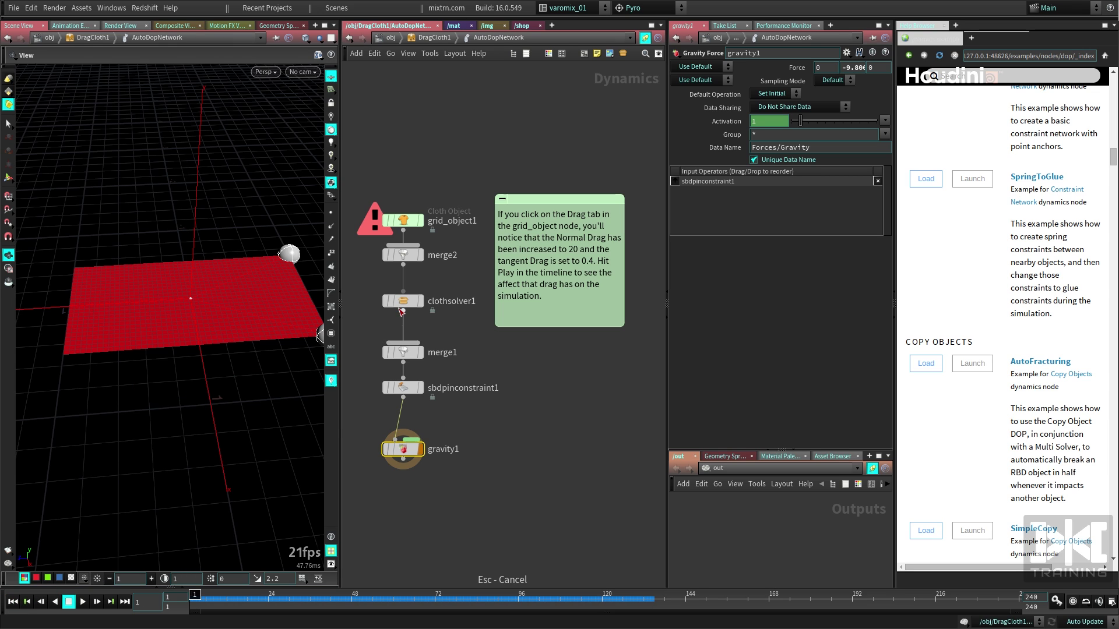
left_click(386, 38)
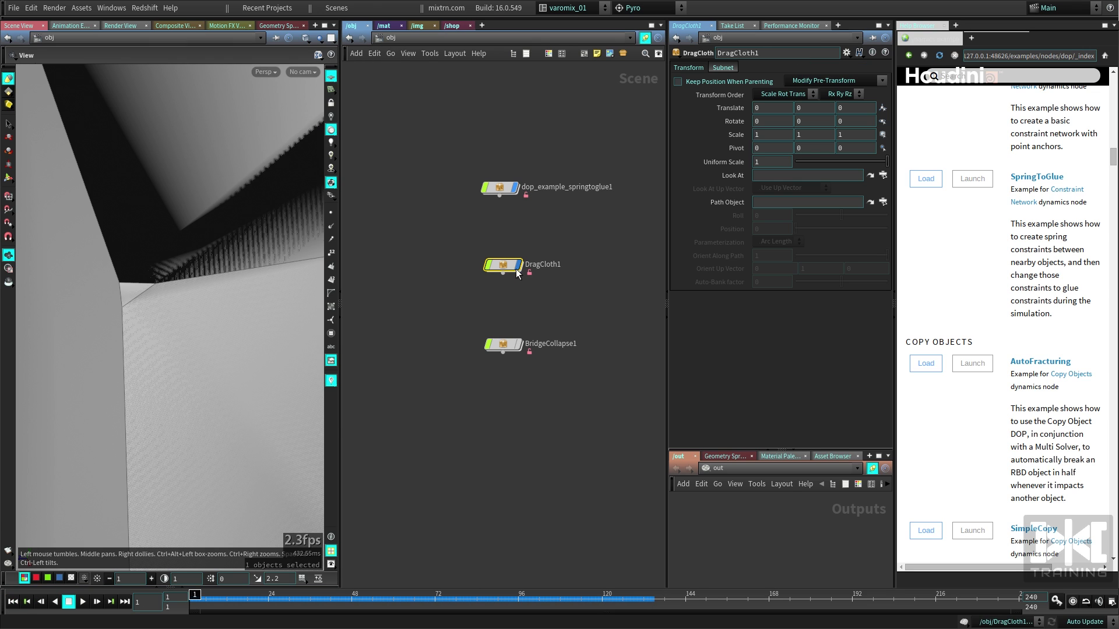
left_click(519, 265)
left_click_drag(499, 190, 436, 313)
right_click_drag(35, 343, 187, 317)
left_click_drag(187, 317, 127, 544)
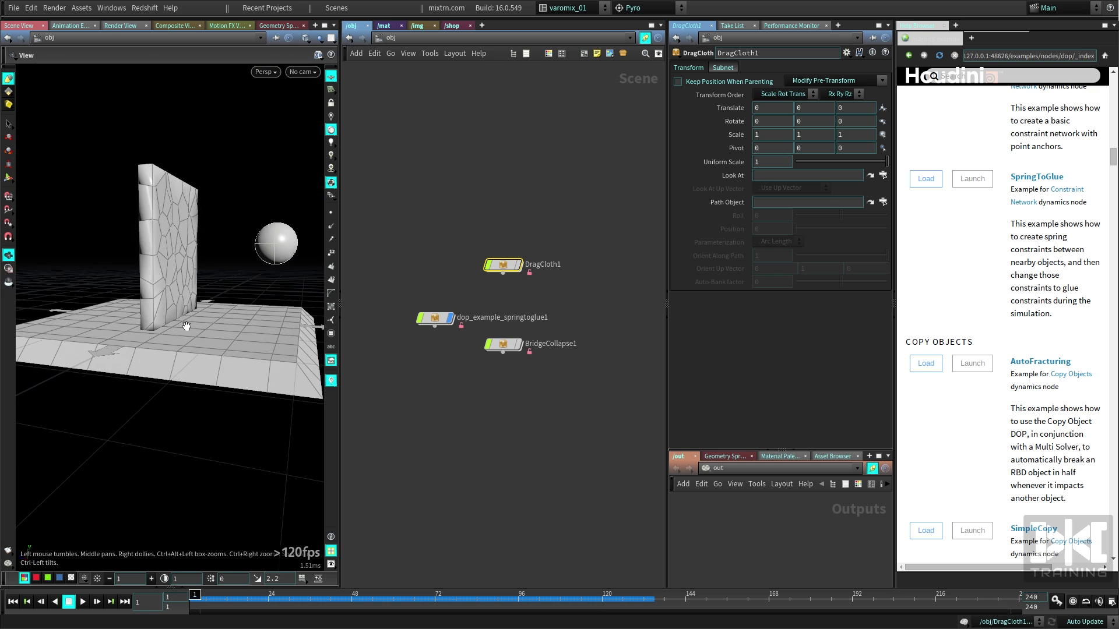
- Play the SpringToGlue wall collapse, then stop and scrub back to frame 1
left_click(82, 602)
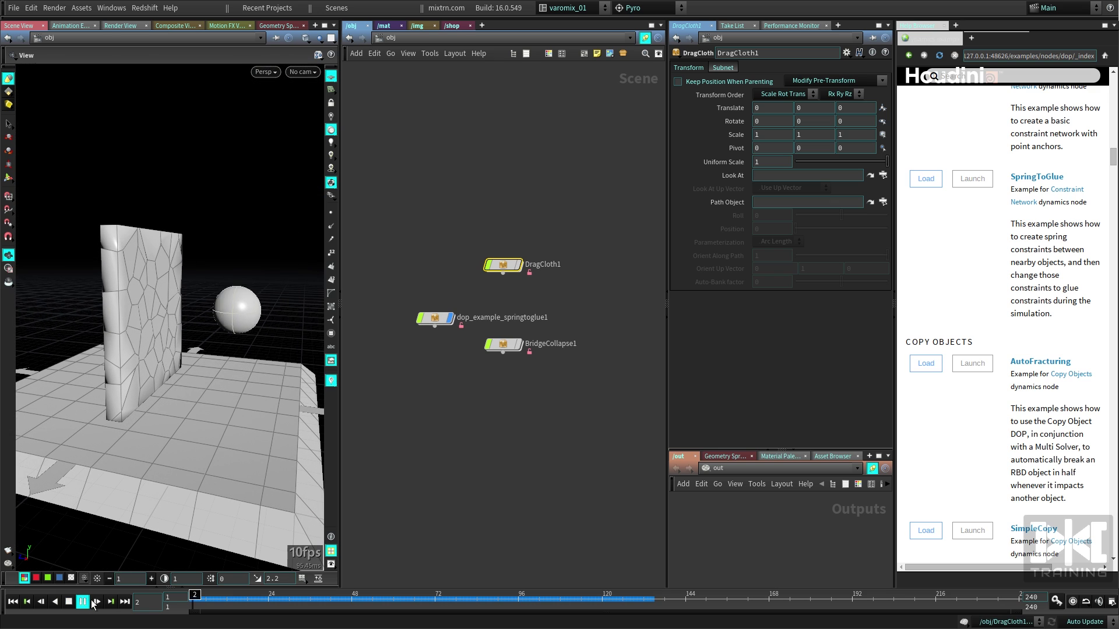
left_click_drag(91, 555, 152, 504)
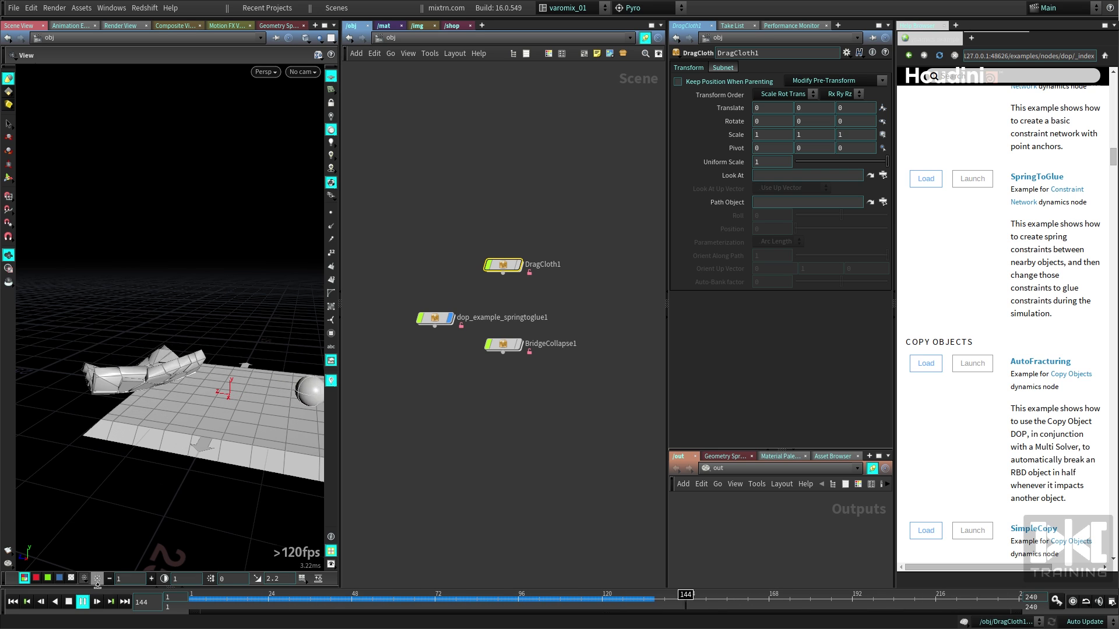
left_click(68, 602)
left_click_drag(192, 421, 219, 439)
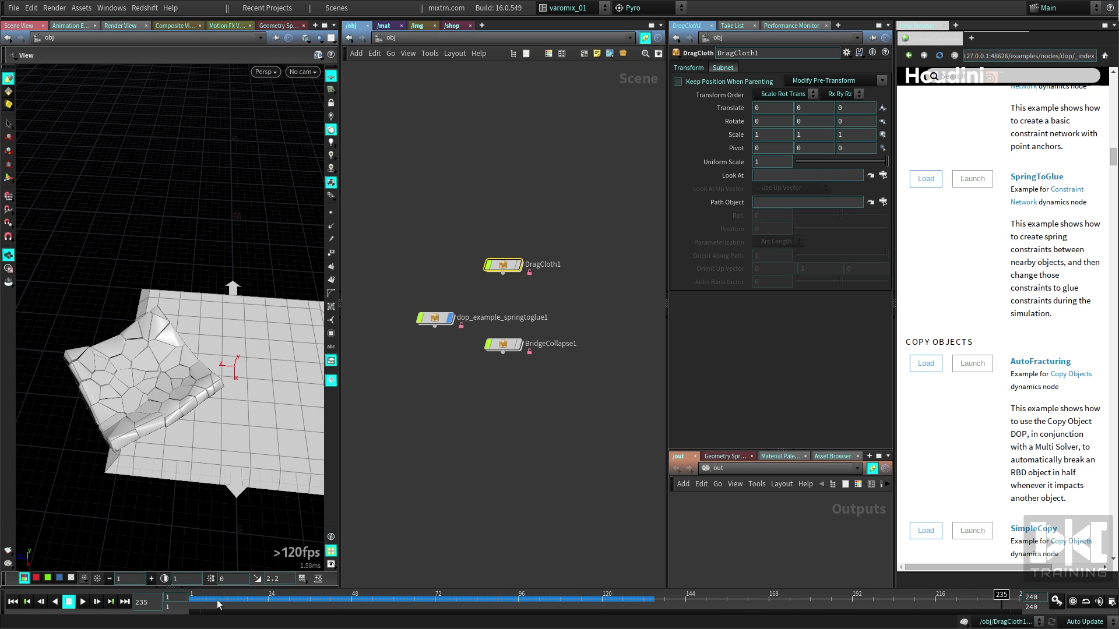
left_click_drag(217, 600, 265, 600)
left_click_drag(250, 413, 219, 365)
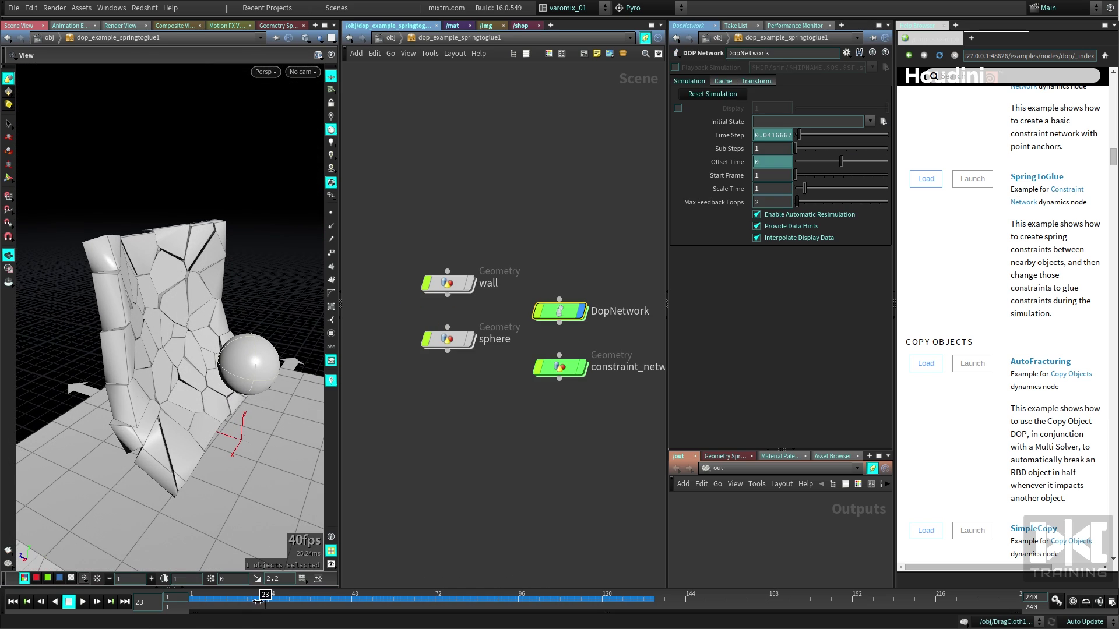
left_click_drag(258, 600, 194, 600)
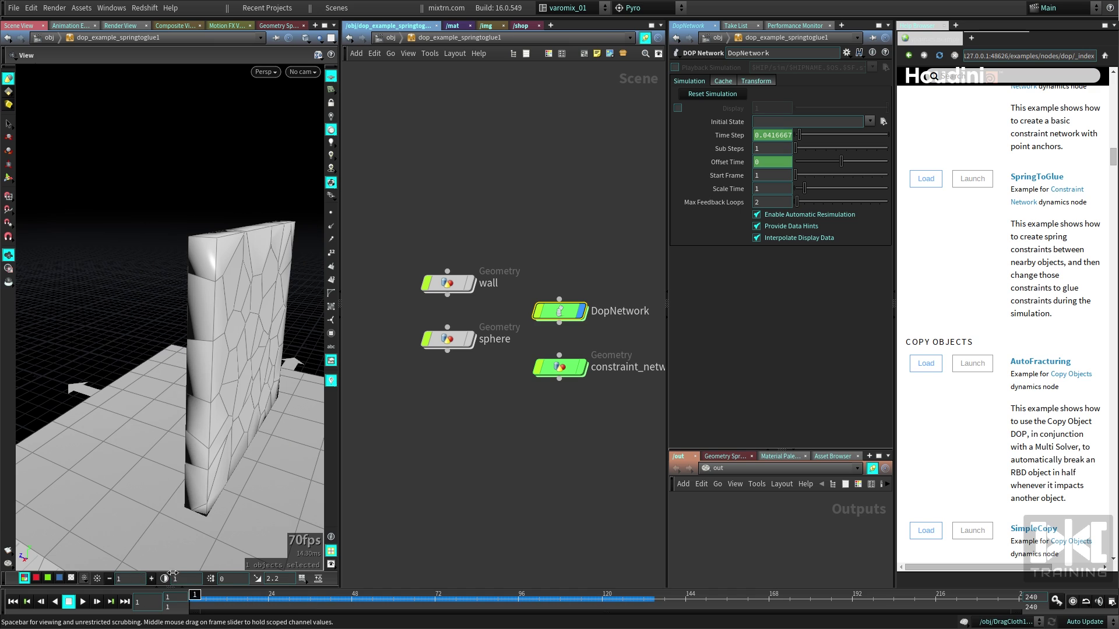
- Inspect the SpringToGlue DOP network's constraint nodes and peek inside change_to_glue
double_click(564, 313)
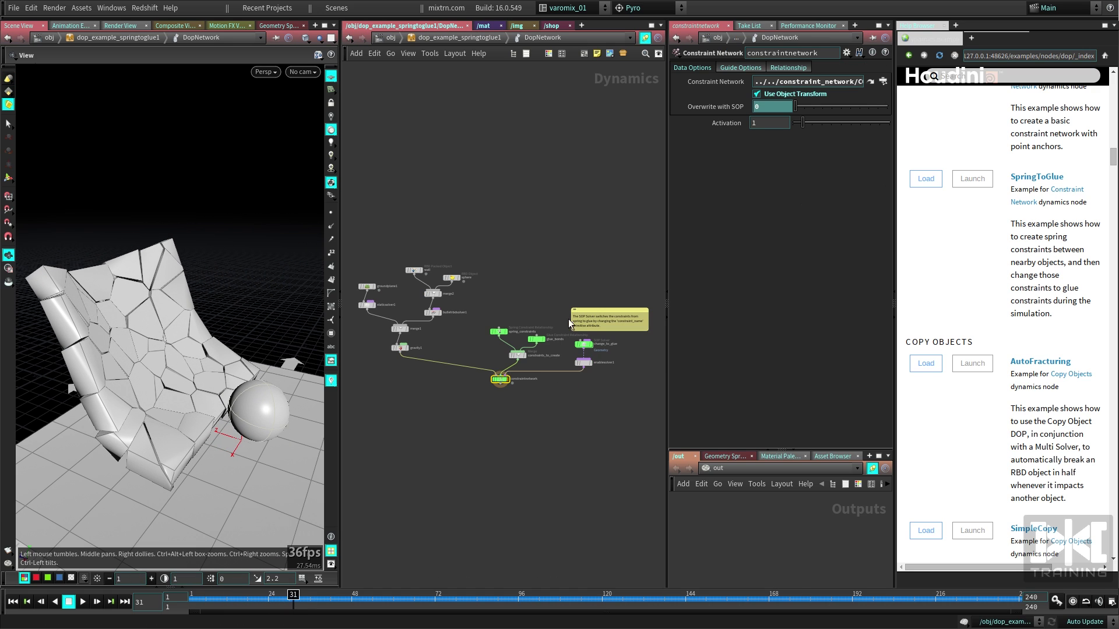
scroll(603, 307, "up", 2)
scroll(519, 309, "up", 2)
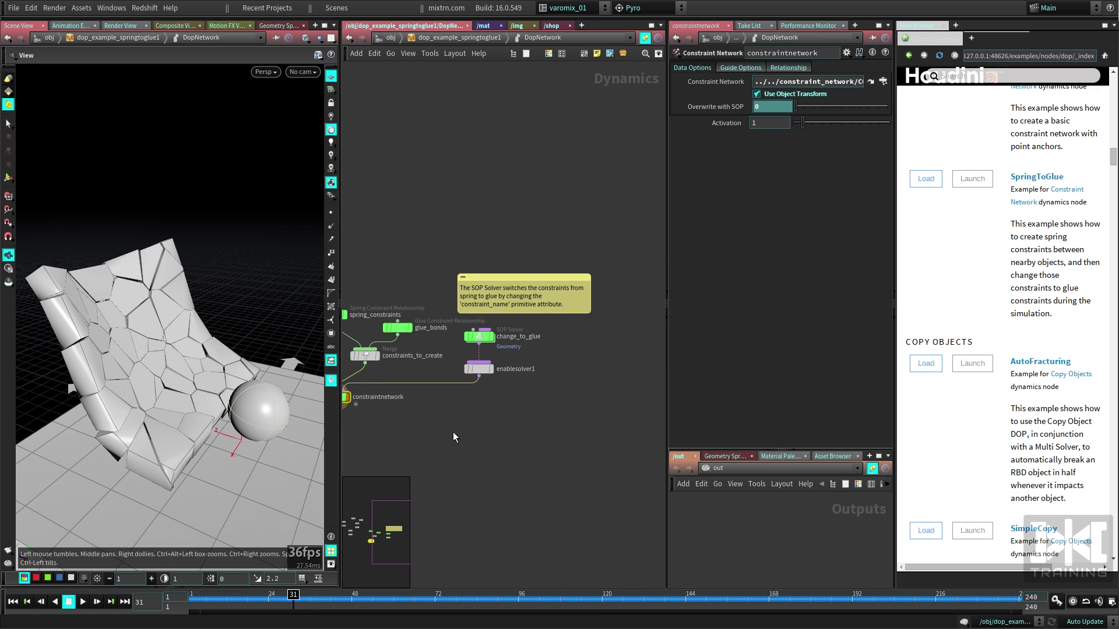
middle_click_drag(383, 452, 510, 433)
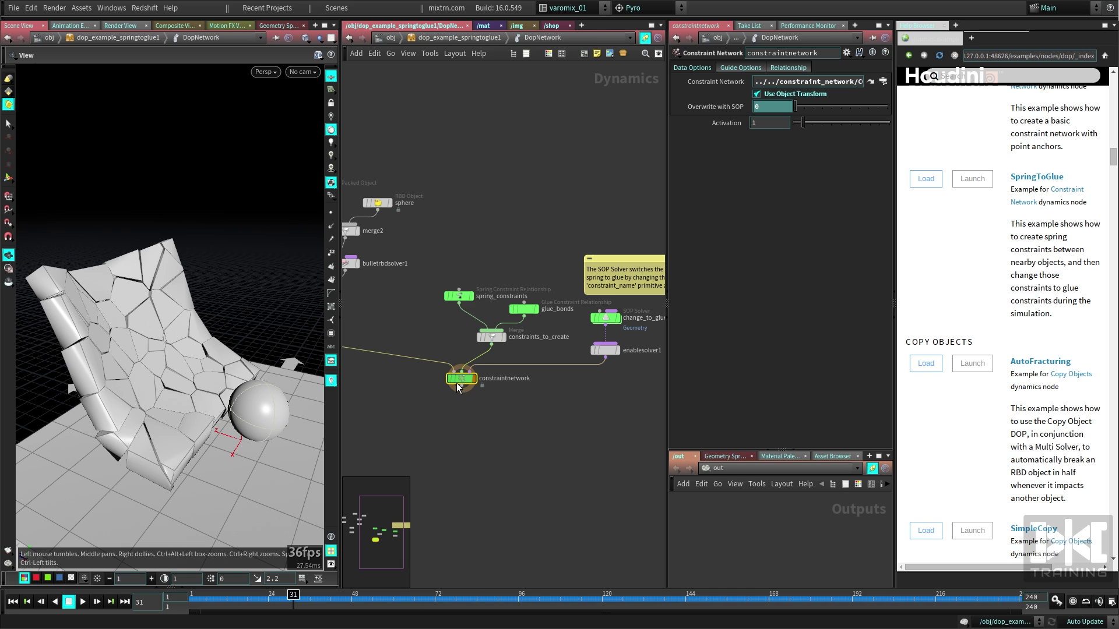
left_click_drag(457, 387, 452, 440)
middle_click_drag(588, 406, 486, 401)
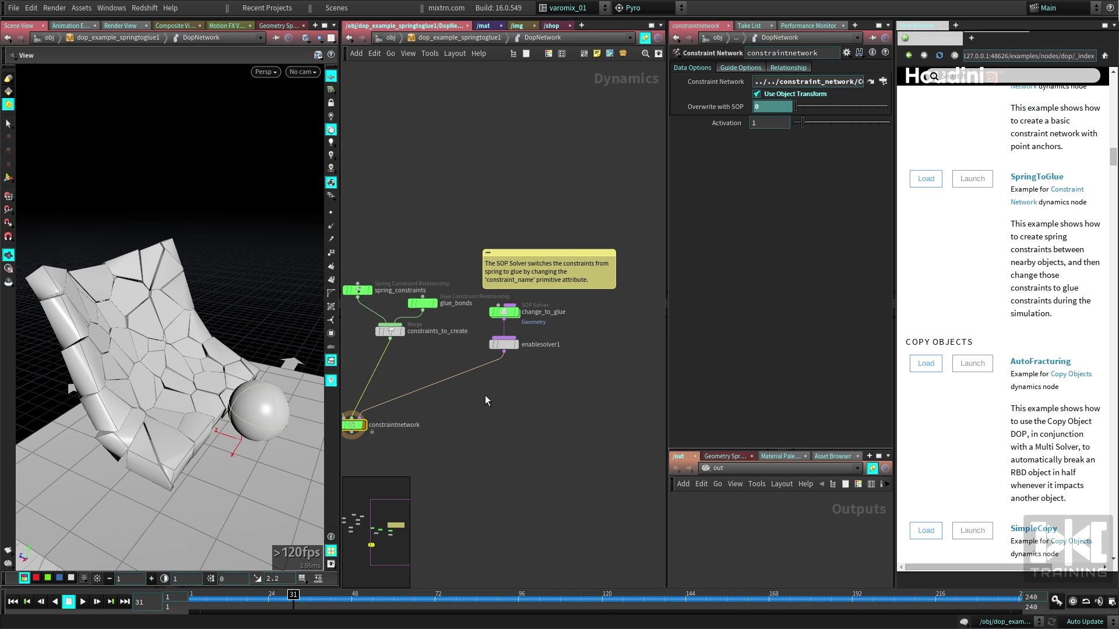
double_click(506, 314)
key("u")
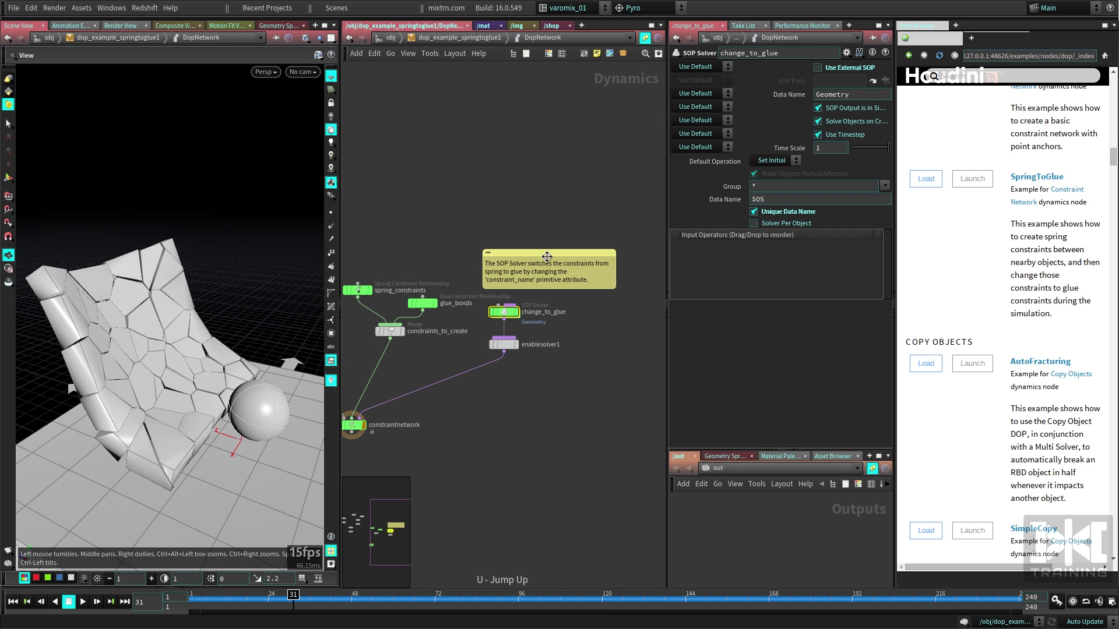
middle_click_drag(490, 350, 545, 375)
mouse_move(294, 598)
left_mouse_down()
mouse_move(218, 598)
mouse_move(262, 597)
left_mouse_up()
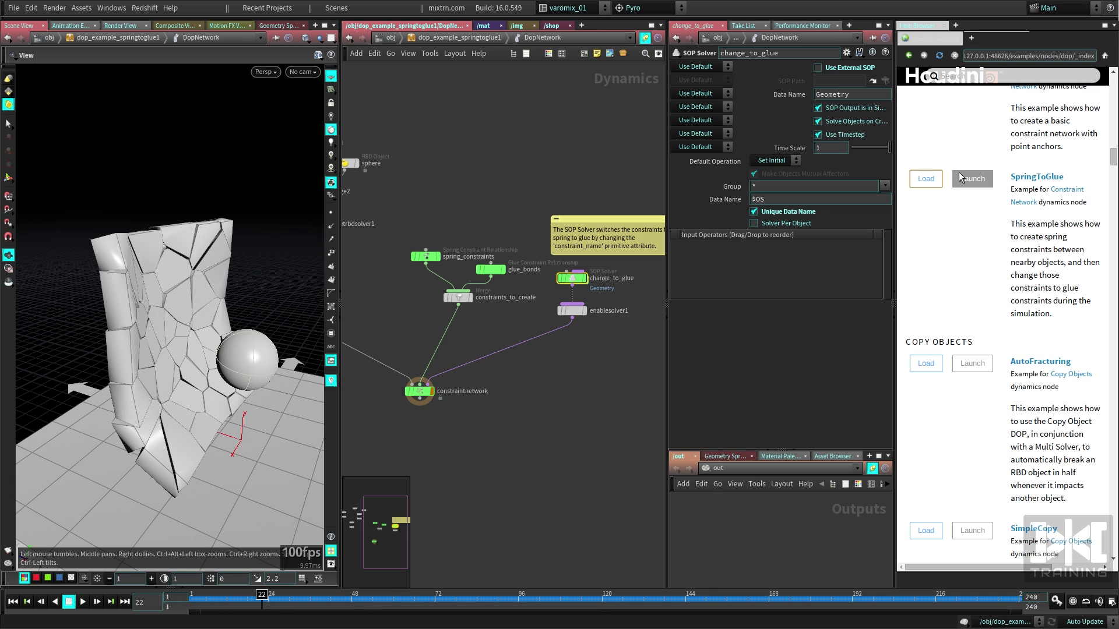
- Load RivetWaveform from the Object examples page via the Examples index
left_click(909, 55)
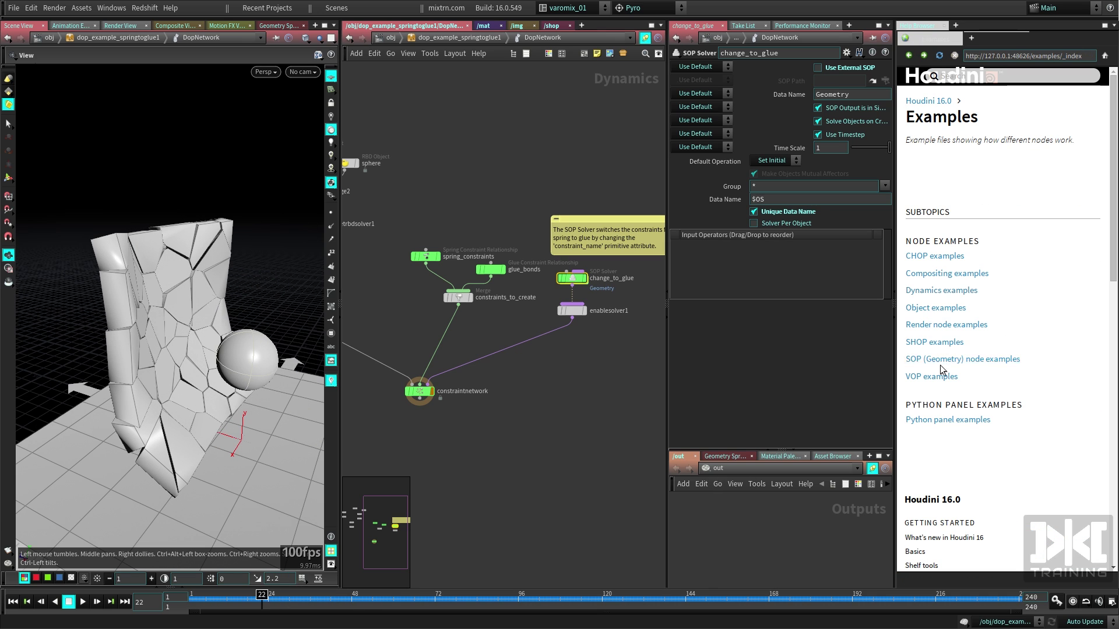
left_click(936, 308)
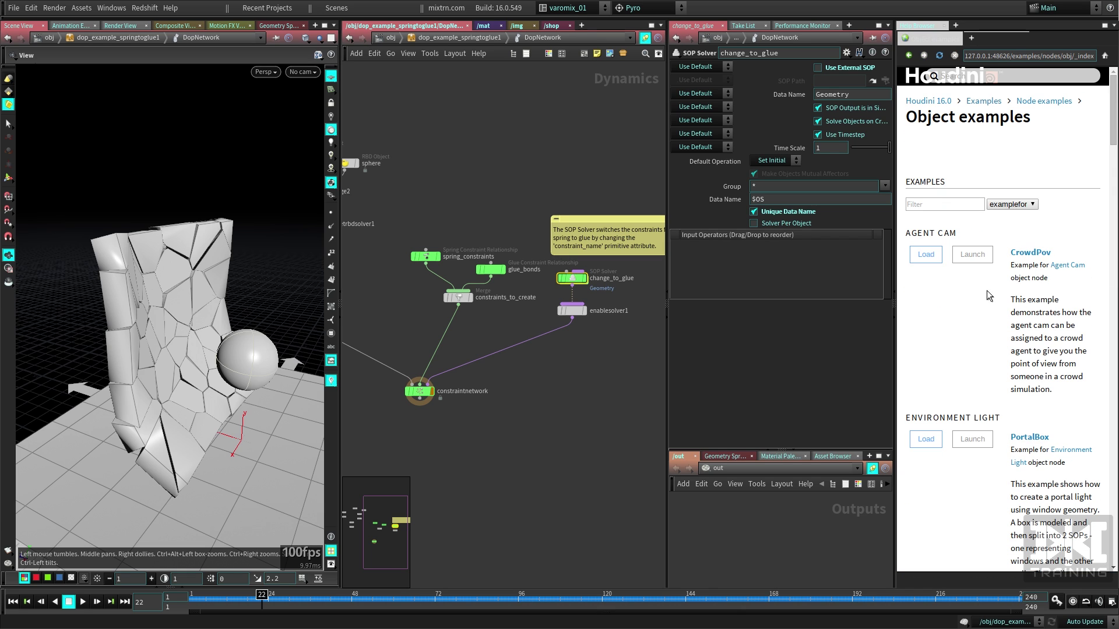
scroll(989, 296, "down", 5)
scroll(997, 243, "down", 5)
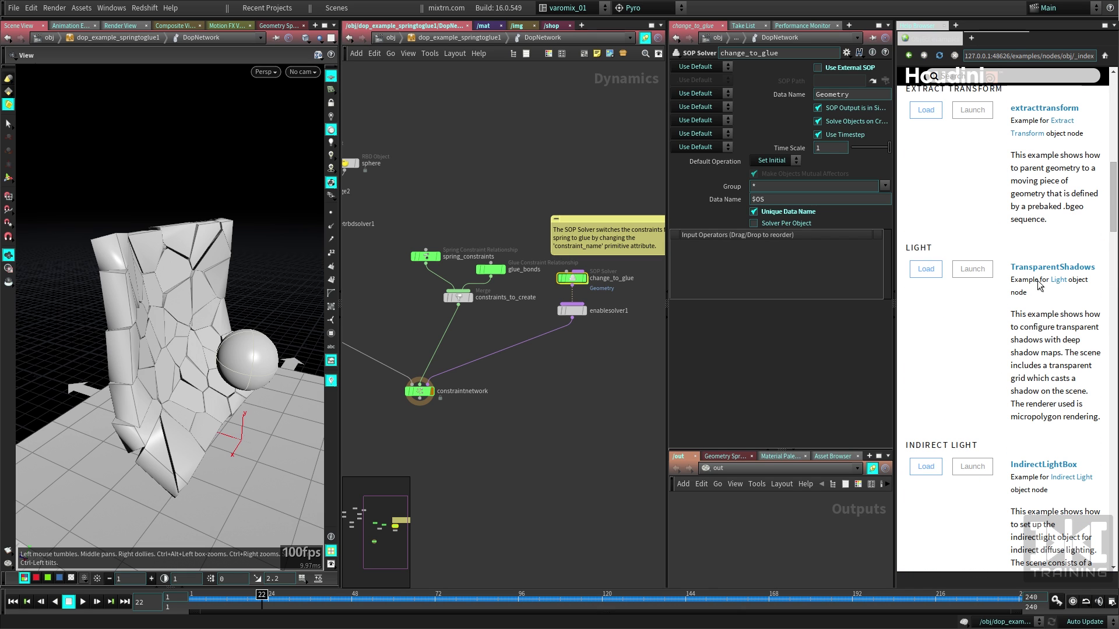
scroll(1037, 284, "down", 2)
scroll(1014, 295, "down", 4)
scroll(989, 307, "down", 4)
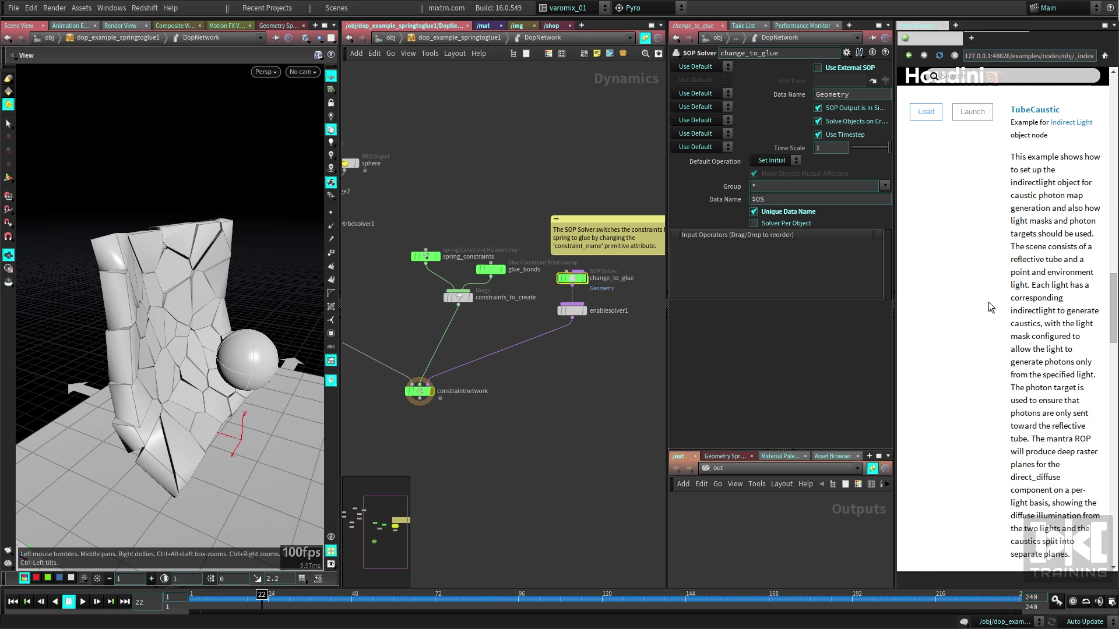
scroll(1024, 227, "down", 4)
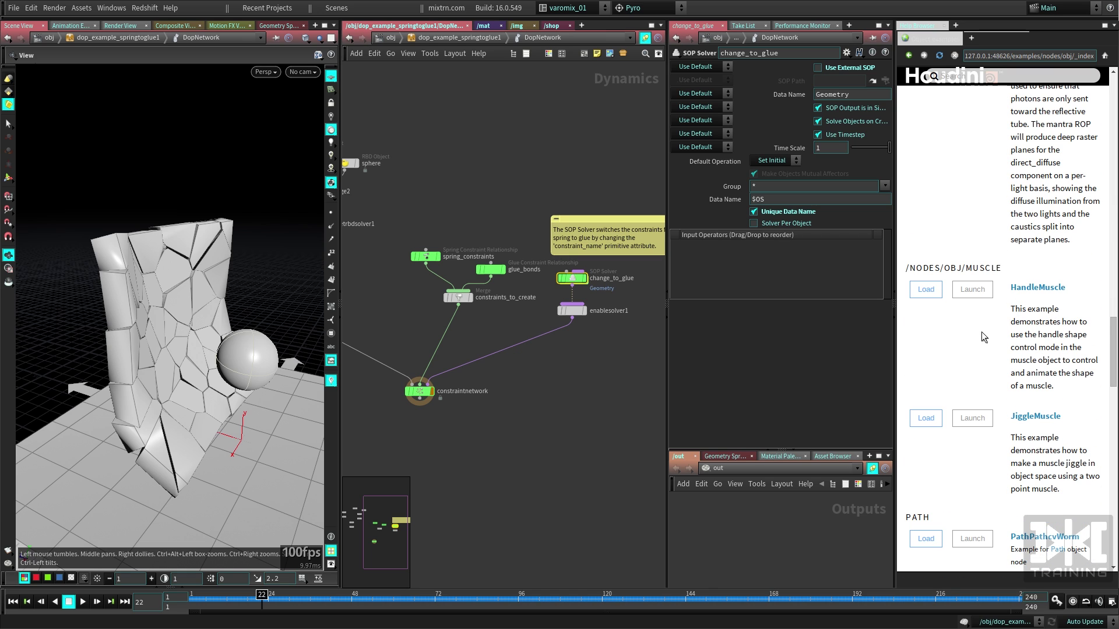
scroll(981, 337, "down", 4)
scroll(988, 308, "down", 4)
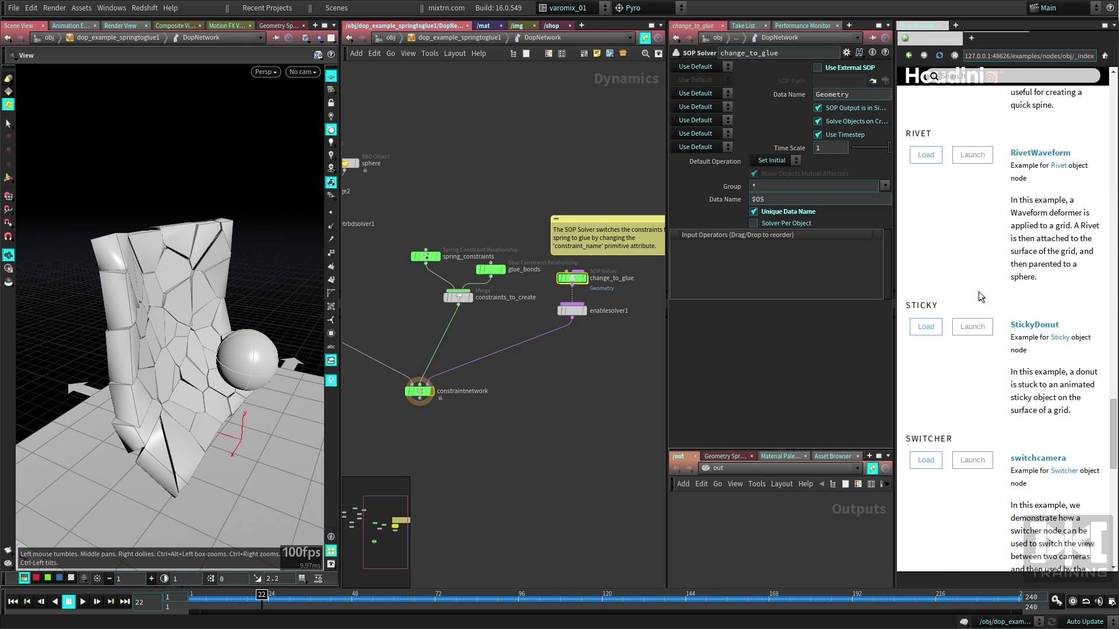
left_click(927, 157)
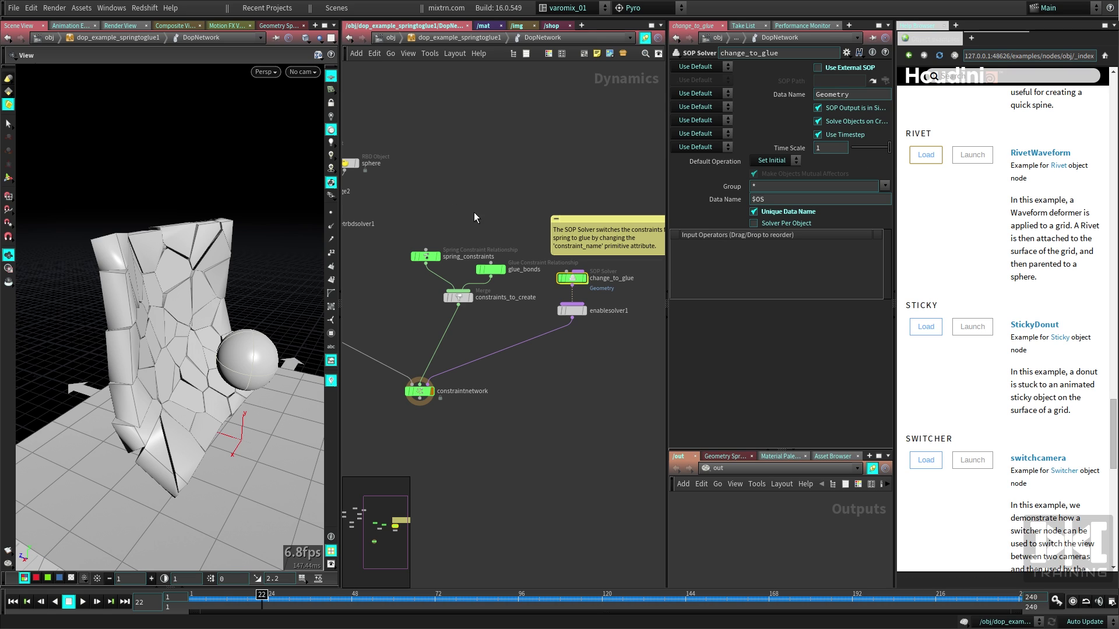
- At /obj, select RivetWaveform1, play its animation and orbit to a lower angle
left_click(386, 44)
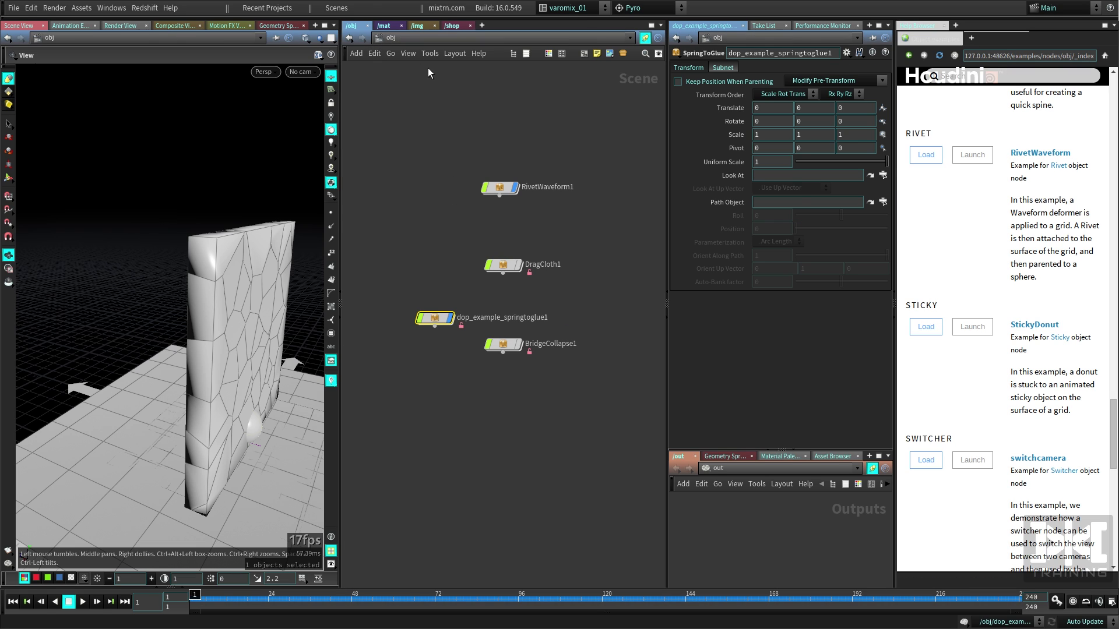
left_click(457, 297)
left_click(504, 191)
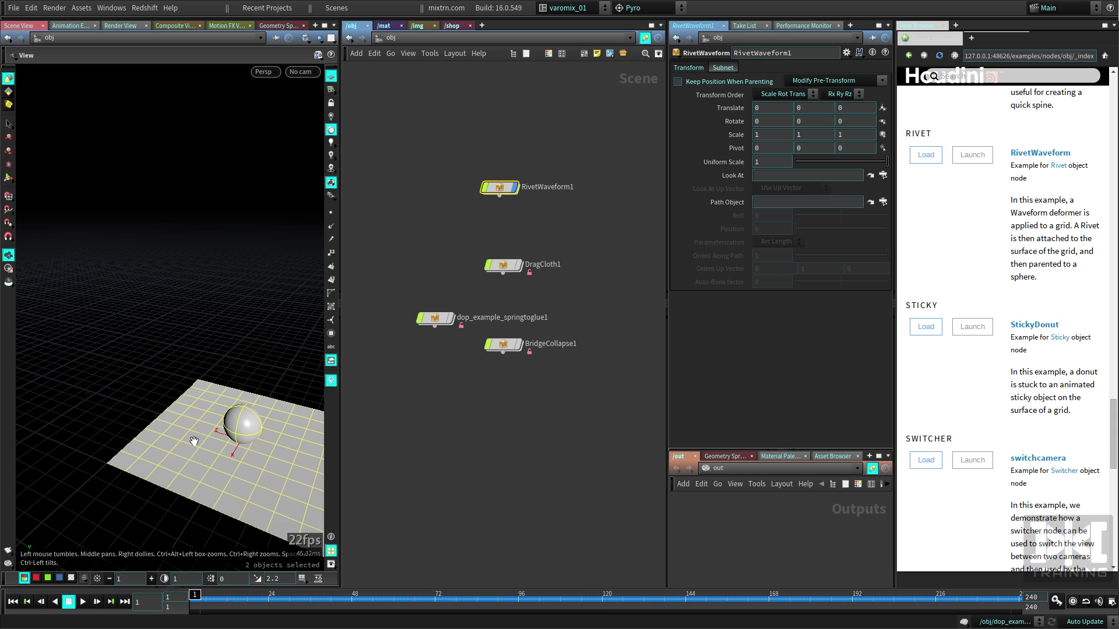
left_click(82, 602)
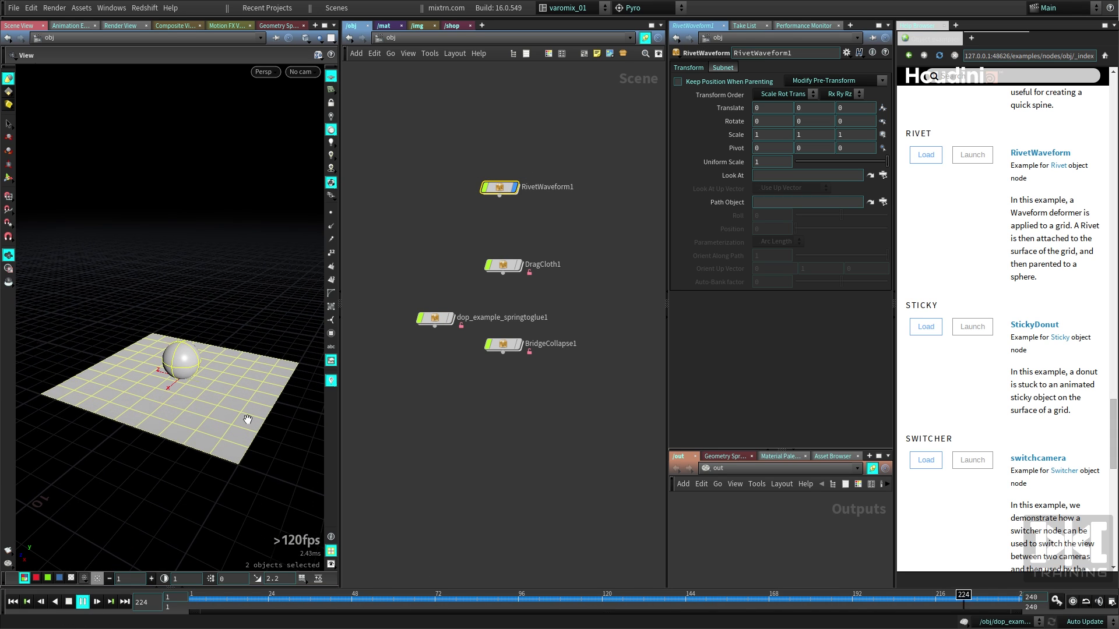
mouse_move(239, 442)
left_mouse_down()
mouse_move(157, 429)
mouse_move(218, 425)
mouse_move(175, 450)
mouse_move(194, 455)
left_mouse_up()
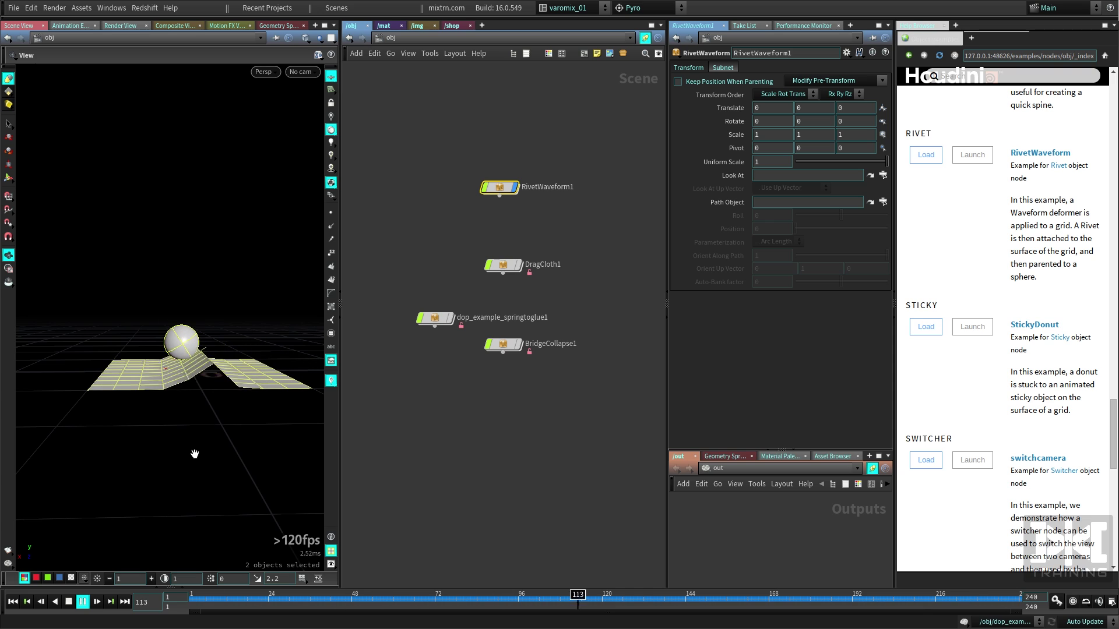
- Stop playback, scrub to another frame and orbit to a close, low side view
left_click(68, 602)
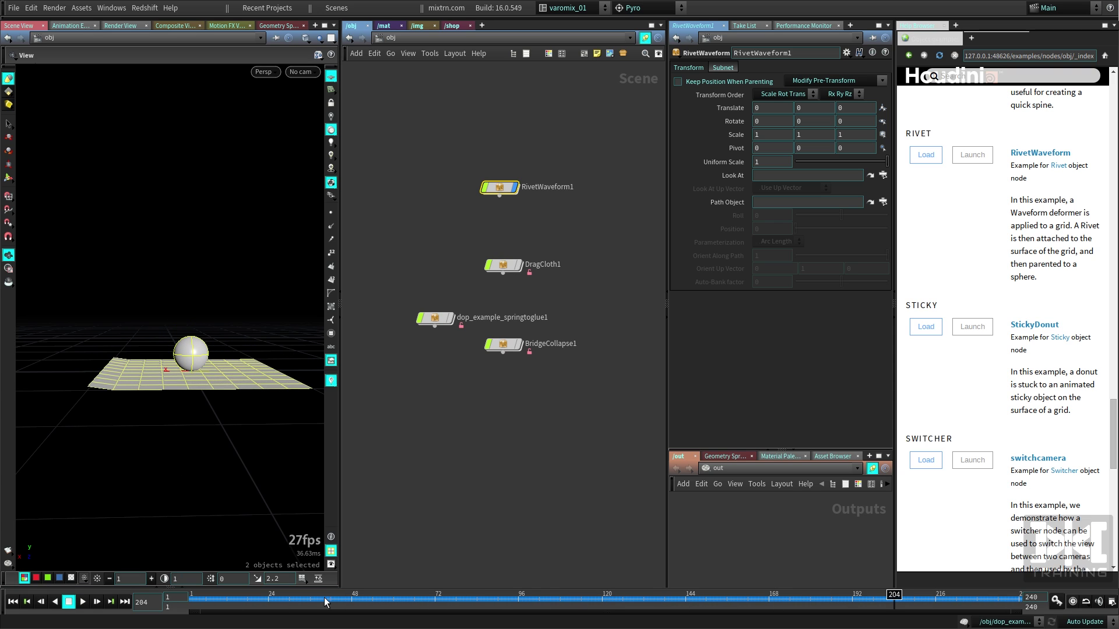
mouse_move(254, 596)
left_mouse_down()
mouse_move(224, 595)
mouse_move(542, 596)
left_mouse_up()
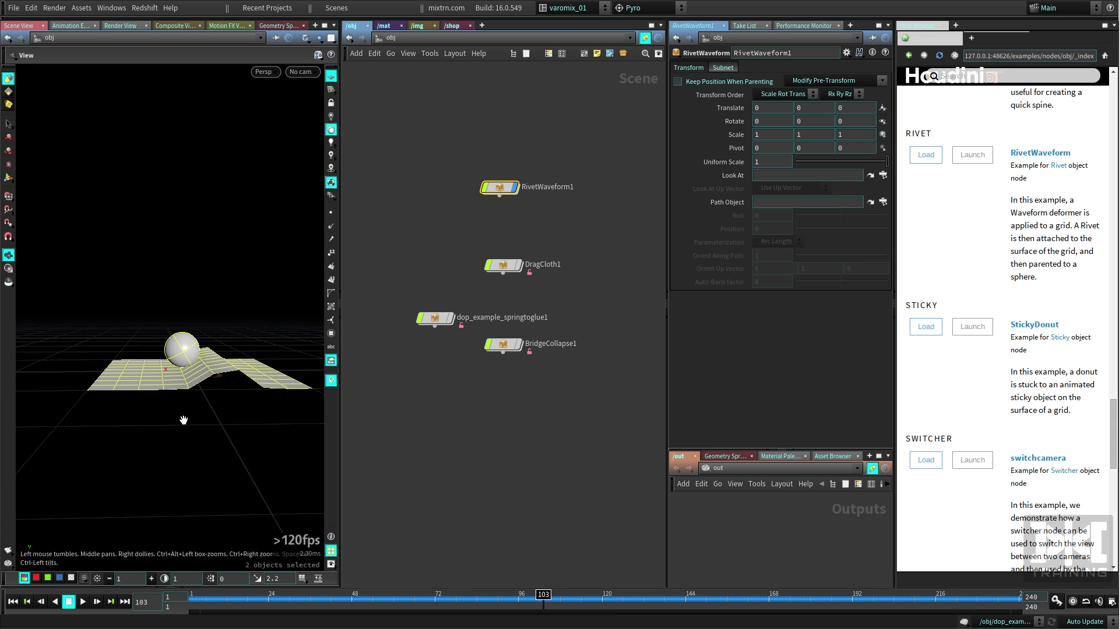
right_click_drag(182, 420, 310, 445)
left_click_drag(309, 445, 244, 393)
mouse_move(543, 597)
left_mouse_down()
mouse_move(577, 606)
mouse_move(520, 618)
mouse_move(645, 624)
mouse_move(589, 626)
left_mouse_up()
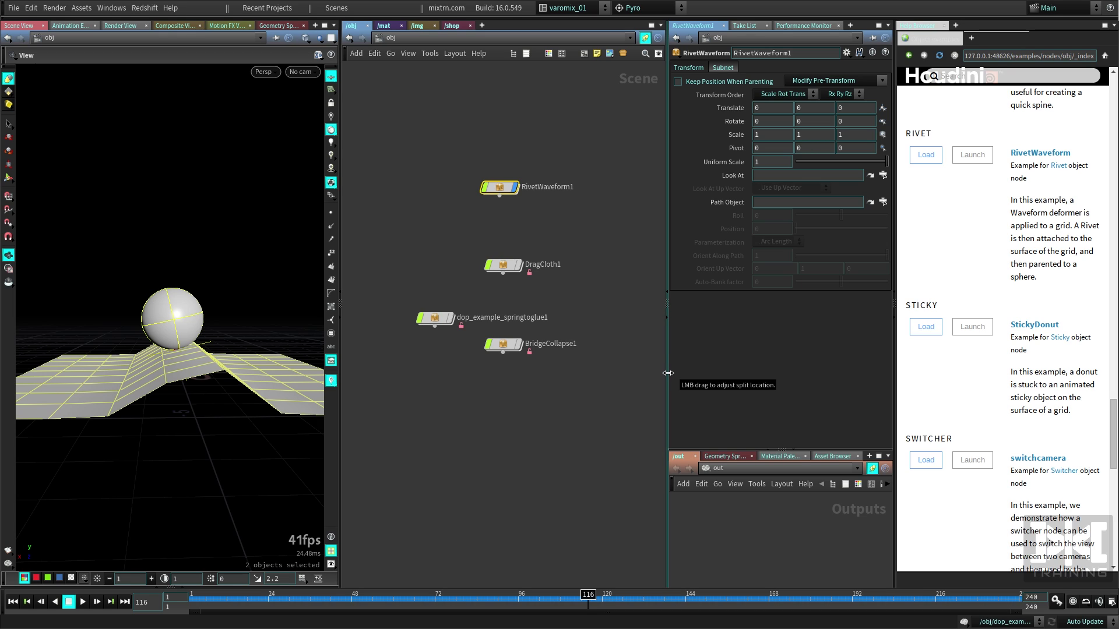
- Inspect blanket's grid1 and waveform1 nodes, return to RivetWaveform1 and scrub to frame 133
double_click(499, 187)
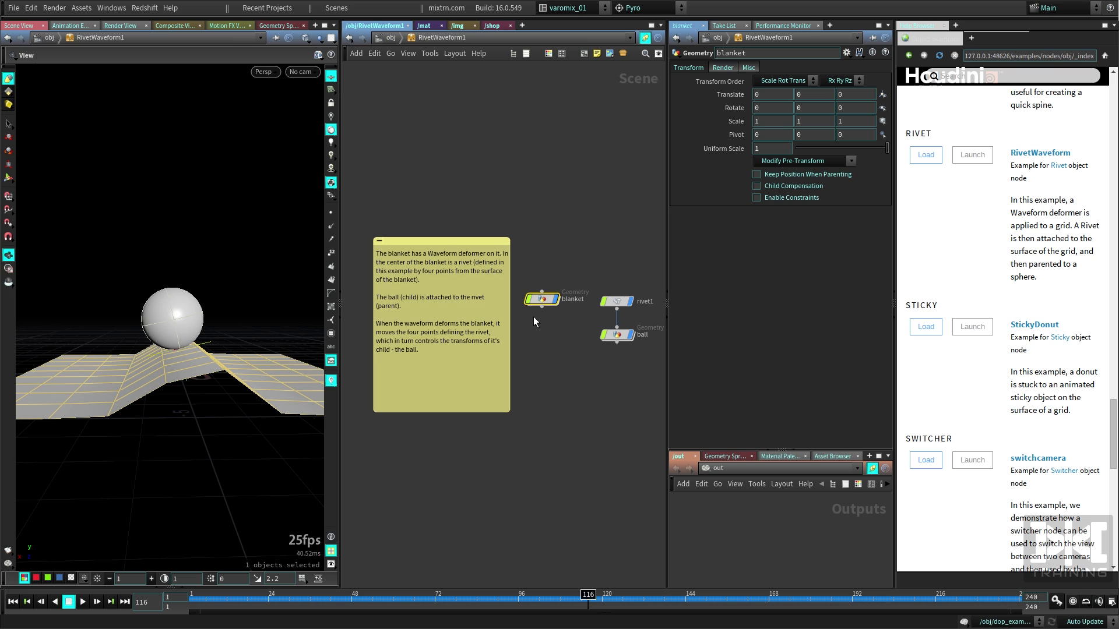
double_click(540, 299)
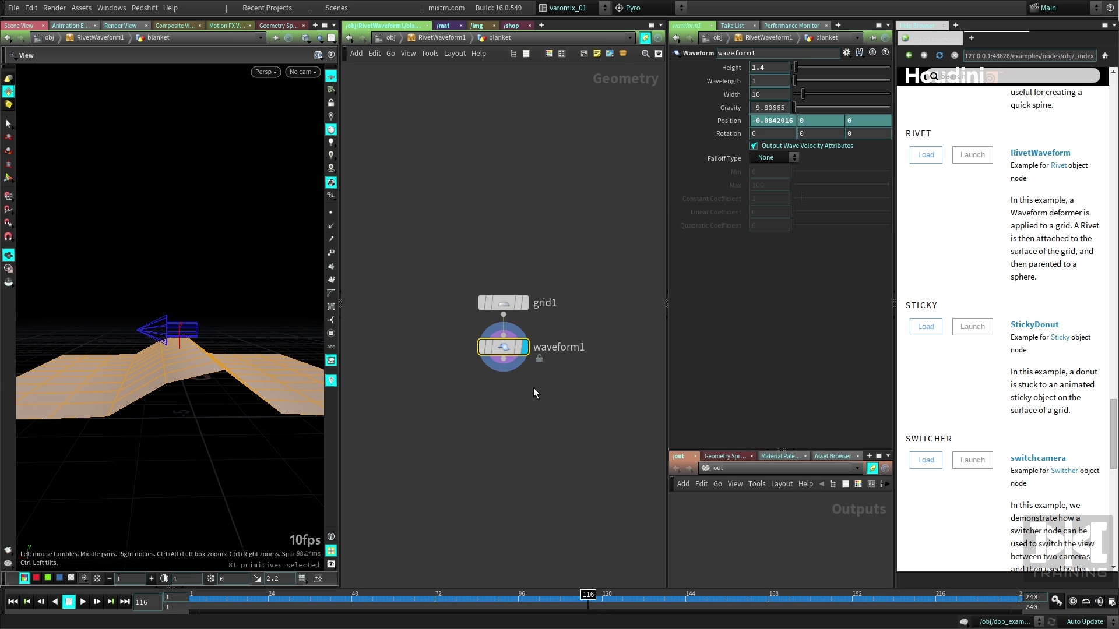
key("u")
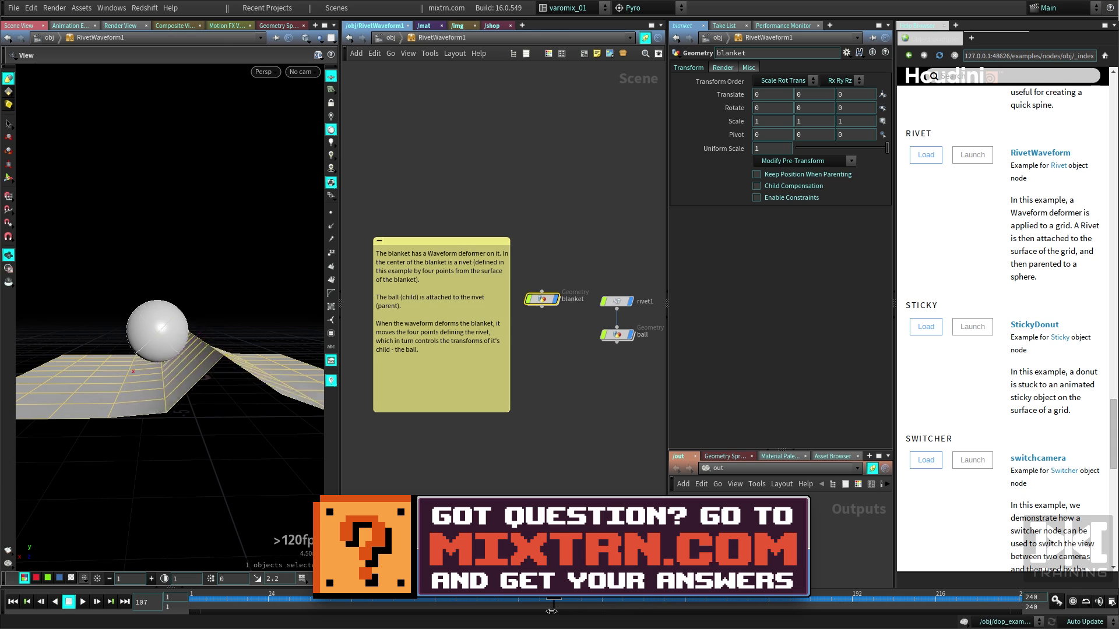
mouse_move(550, 600)
left_mouse_down()
mouse_move(512, 599)
mouse_move(648, 605)
left_mouse_up()
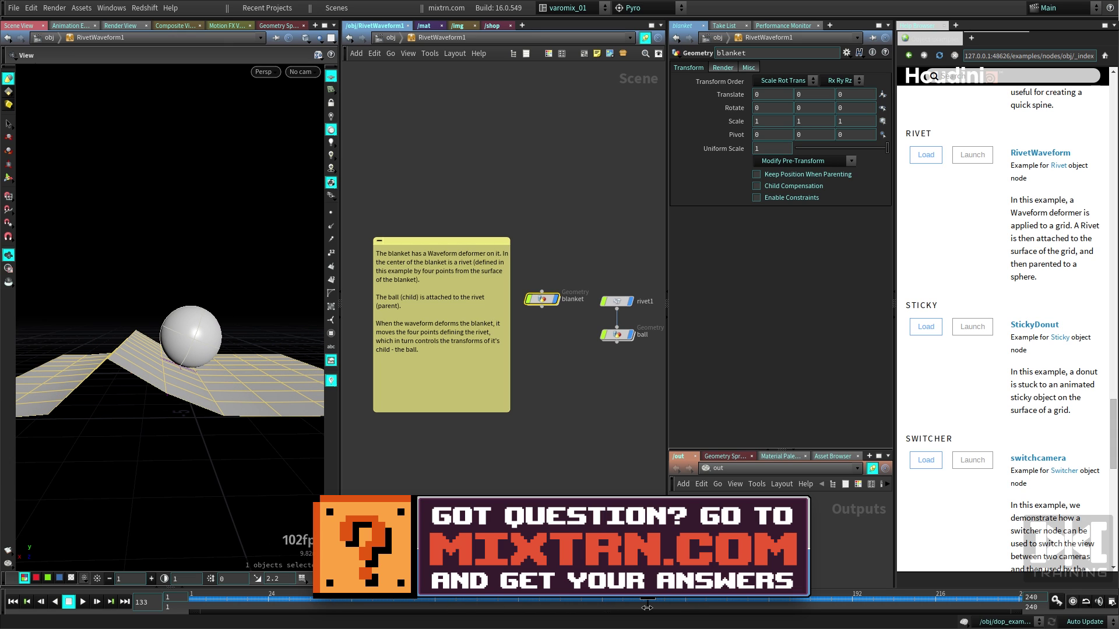